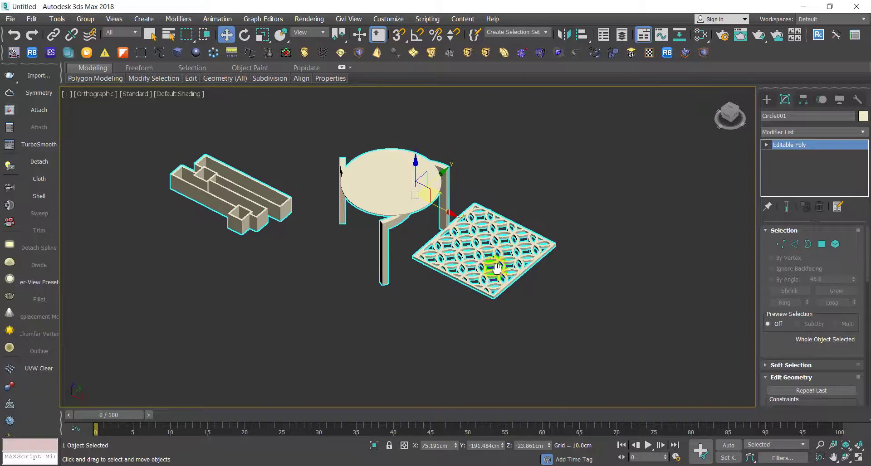
# - Reselect the table top object and orbit to an angled view of the scene
pyautogui.click(299, 239)
pyautogui.click(406, 223)
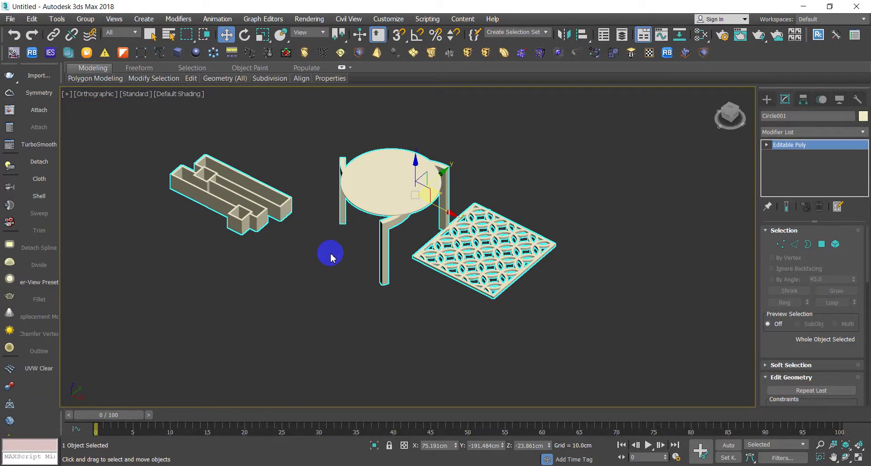
pyautogui.keyDown('alt'); pyautogui.moveTo(330, 253); pyautogui.dragTo(357, 253, button='middle'); pyautogui.keyUp('alt')
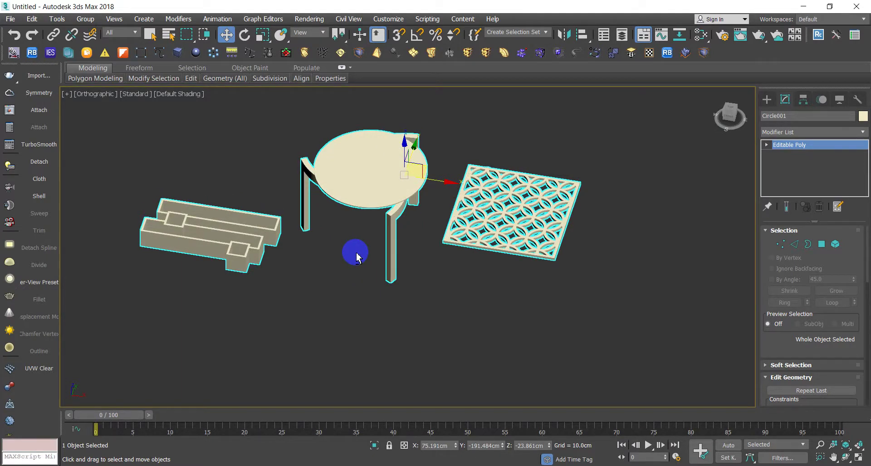
pyautogui.scroll(5, 454, 200)
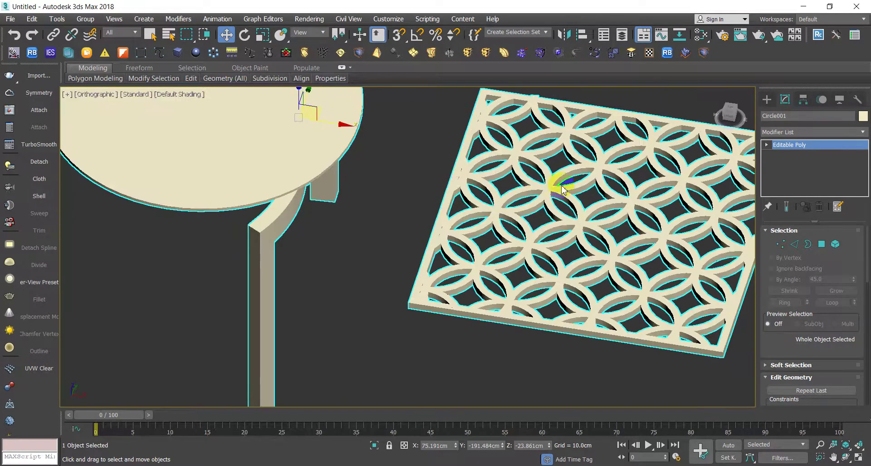
pyautogui.scroll(-5, 570, 205)
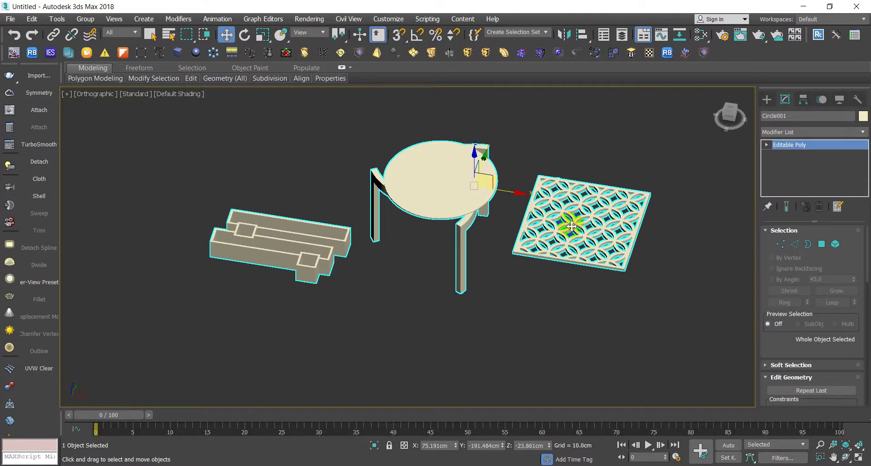
pyautogui.click(544, 307)
pyautogui.click(450, 199)
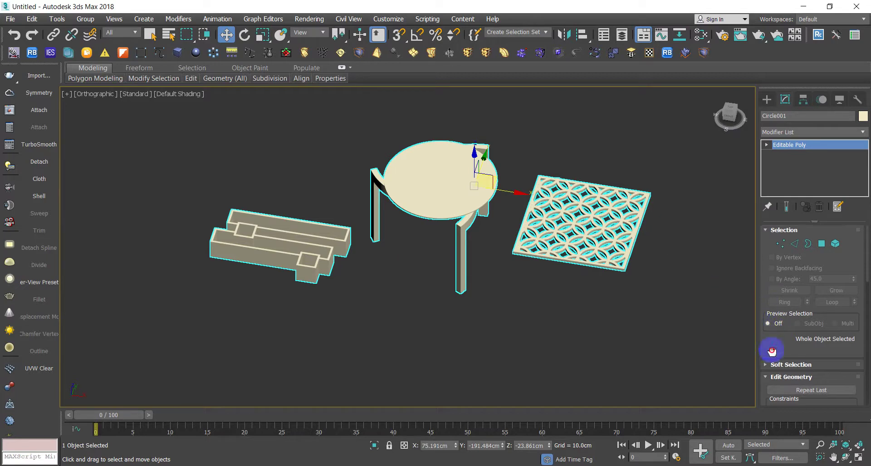
pyautogui.moveTo(772, 349); pyautogui.dragTo(780, 157)
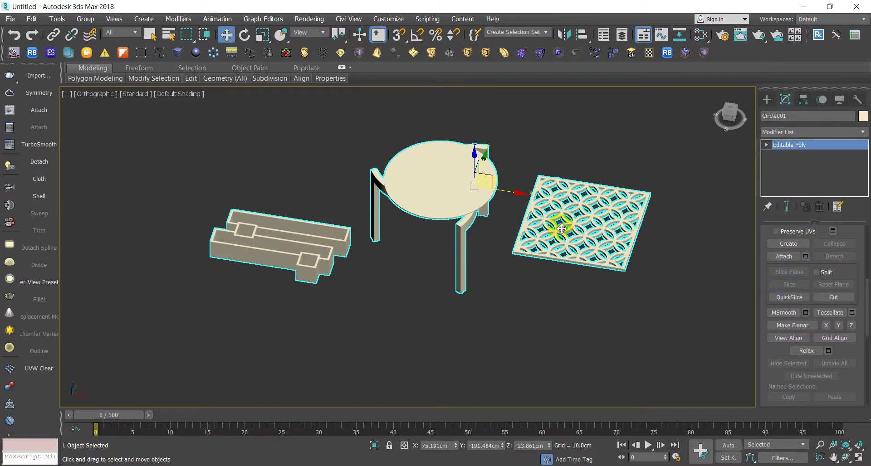
# - In Vertex mode, enable Slice Plane and raise it up through the objects
pyautogui.press('1')
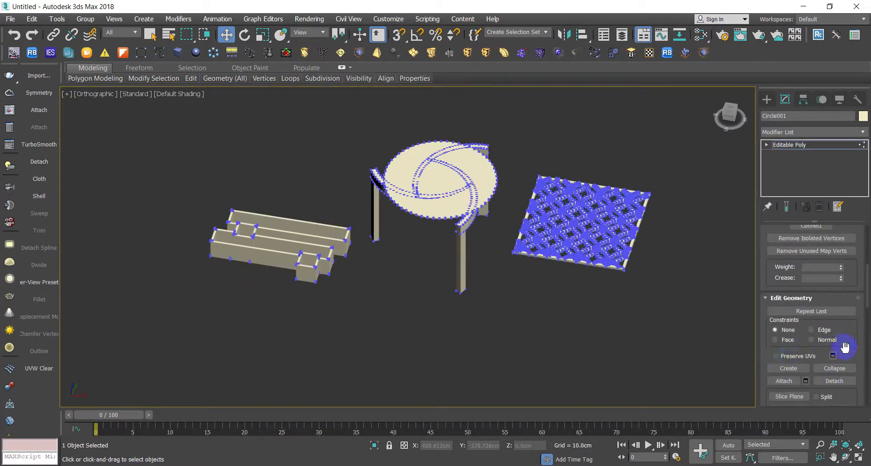
pyautogui.click(798, 369)
pyautogui.moveTo(867, 300); pyautogui.dragTo(867, 331)
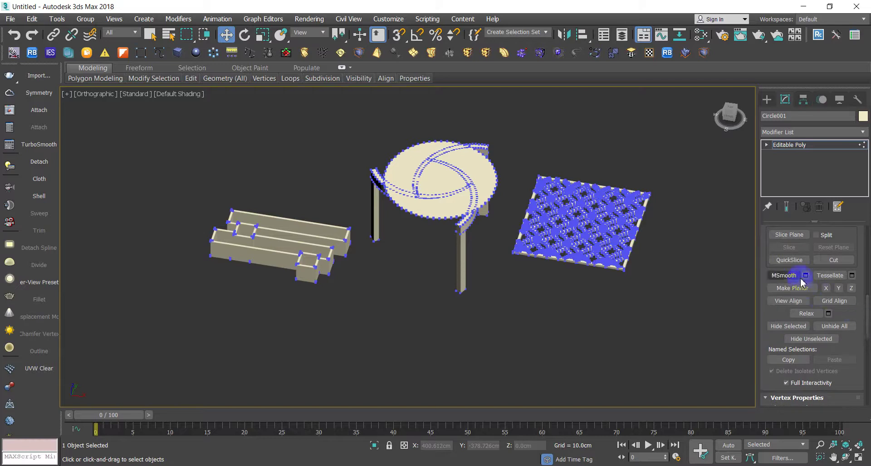
pyautogui.click(788, 239)
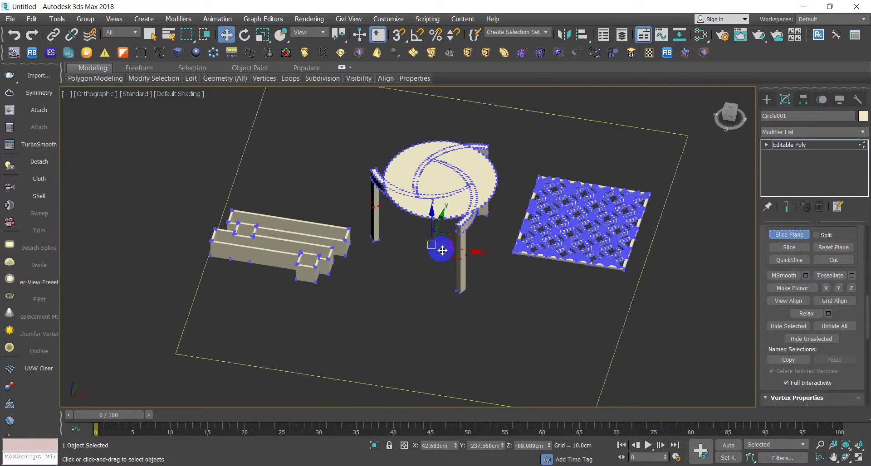
pyautogui.moveTo(444, 249); pyautogui.dragTo(425, 246)
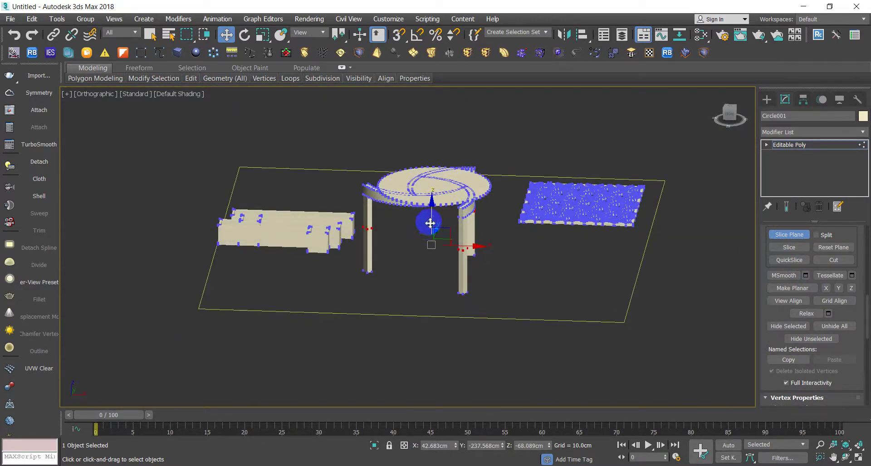
pyautogui.moveTo(433, 213); pyautogui.dragTo(433, 203)
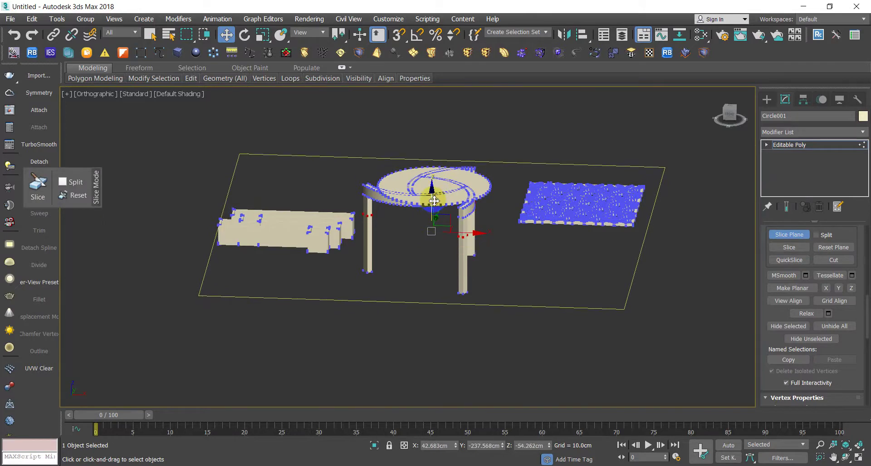
# - In the wireframe Left view, set the slice plane height through the top slabs
pyautogui.press('l')
pyautogui.press('z')
pyautogui.press('F3')
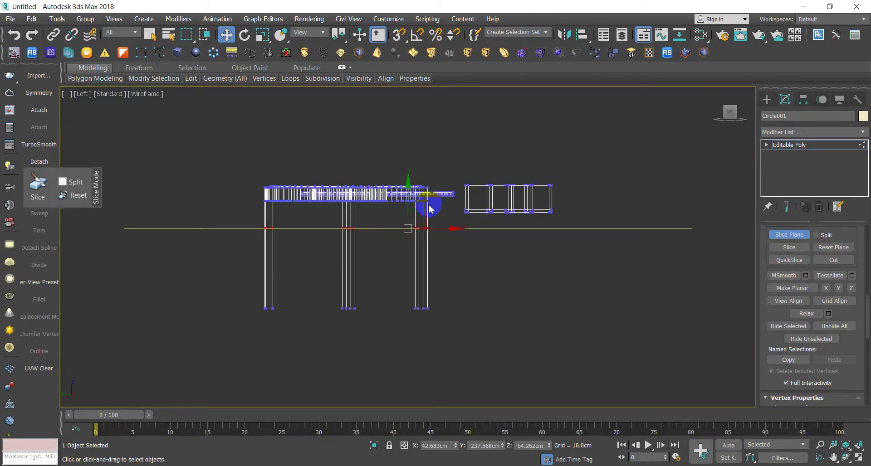
pyautogui.scroll(3, 404, 180)
pyautogui.moveTo(425, 247)
pyautogui.mouseDown()
pyautogui.moveTo(414, 241)
pyautogui.moveTo(426, 172)
pyautogui.mouseUp()
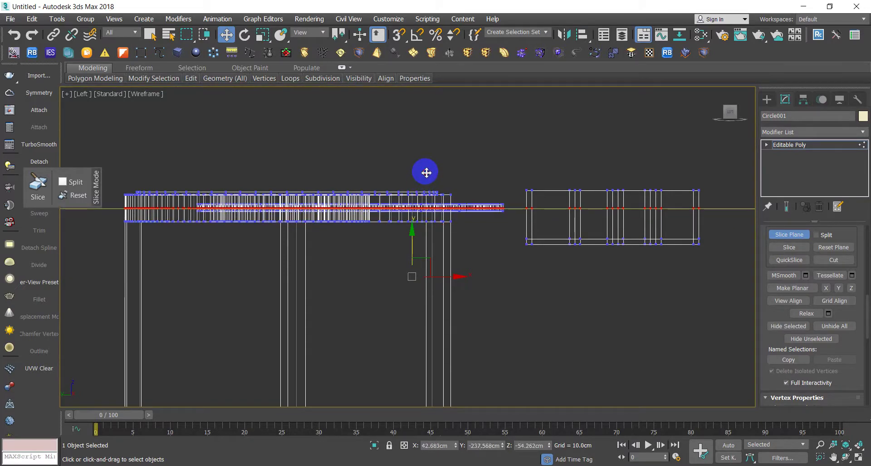
pyautogui.press('F3')
pyautogui.moveTo(410, 268)
pyautogui.keyDown('alt'); pyautogui.mouseDown(button='middle')
pyautogui.moveTo(351, 262)
pyautogui.moveTo(407, 270)
pyautogui.moveTo(400, 284)
pyautogui.mouseUp(button='middle'); pyautogui.keyUp('alt')
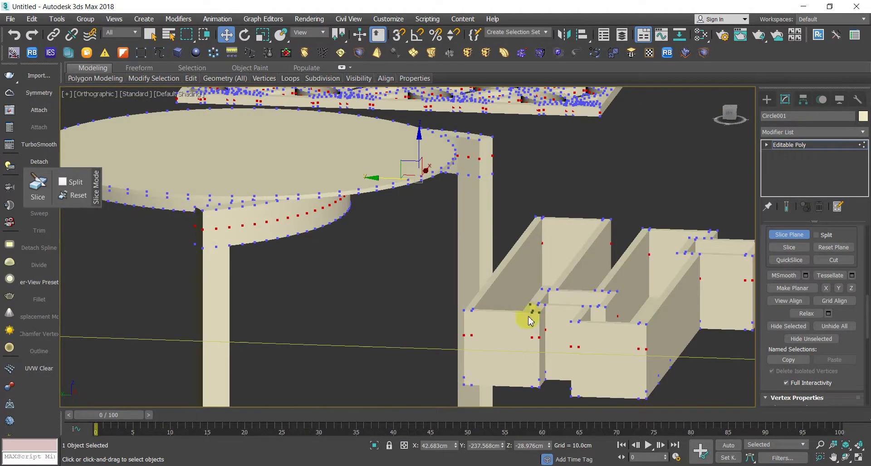
# - Display Edged Faces to reveal the new horizontal edge loop, then exit Vertex mode
pyautogui.click(850, 326)
pyautogui.click(829, 276)
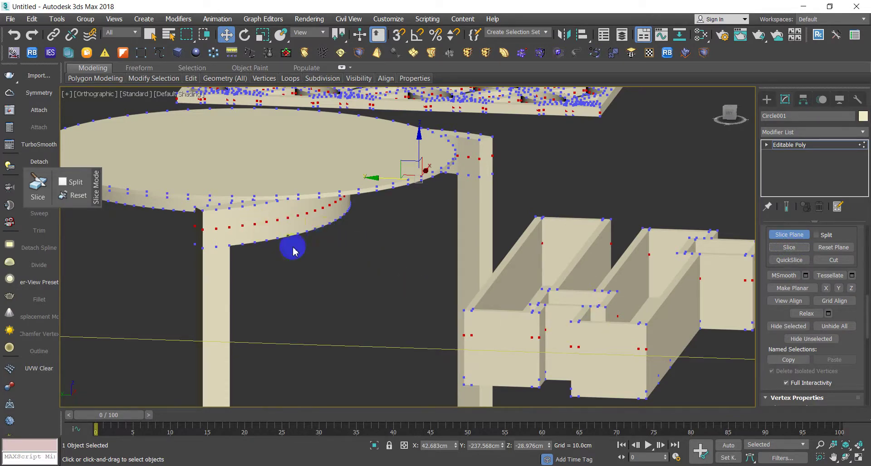
pyautogui.press('F4')
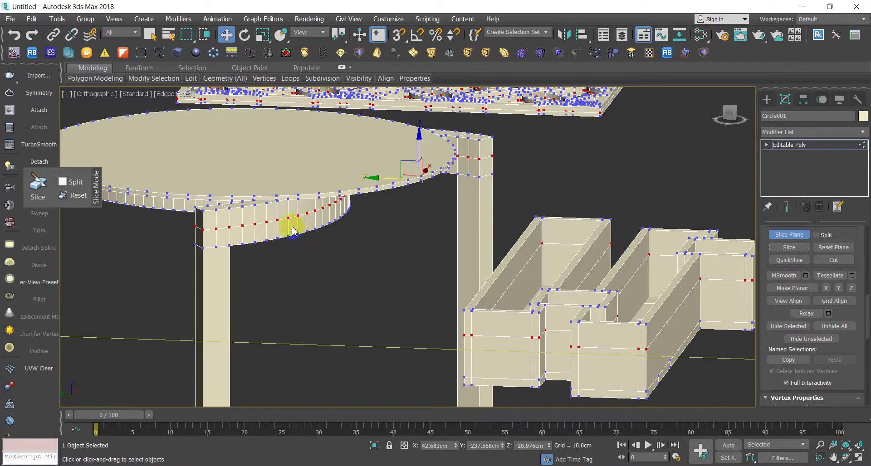
pyautogui.scroll(-3, 400, 274)
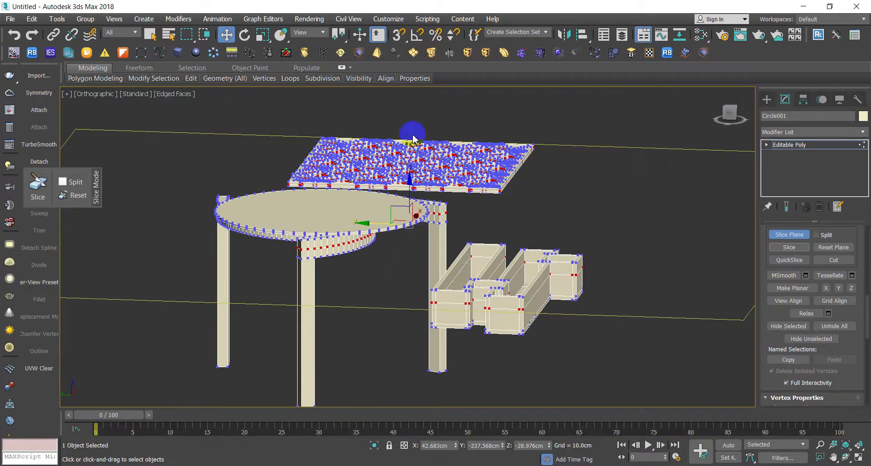
pyautogui.press('1')
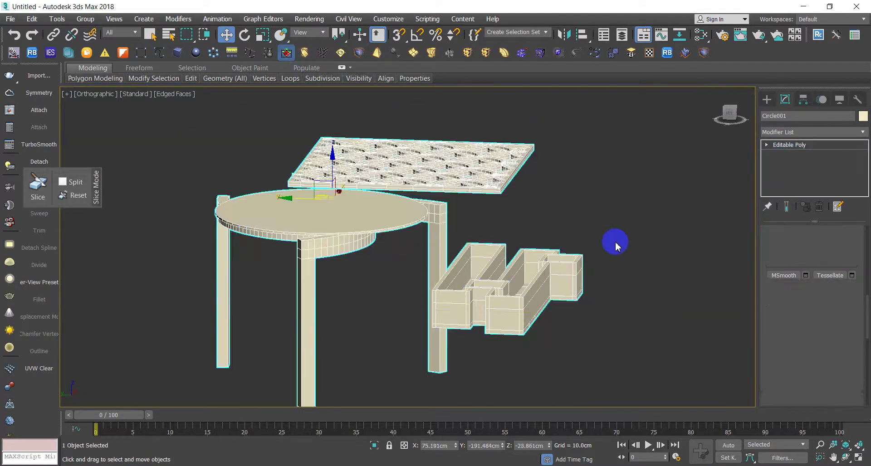
pyautogui.moveTo(864, 302); pyautogui.dragTo(867, 229)
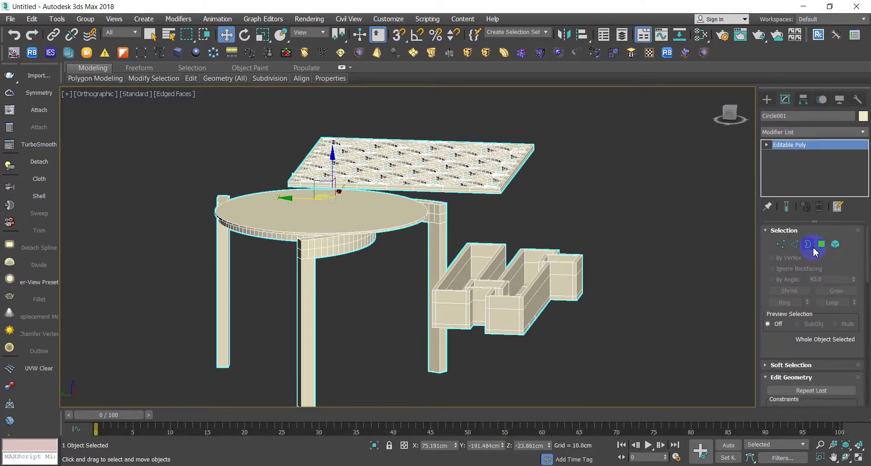
# - From the 2400 selected sliced edges, create the smooth shape Shape001, then deselect
pyautogui.click(800, 245)
pyautogui.click(453, 291)
pyautogui.scroll(3, 453, 200)
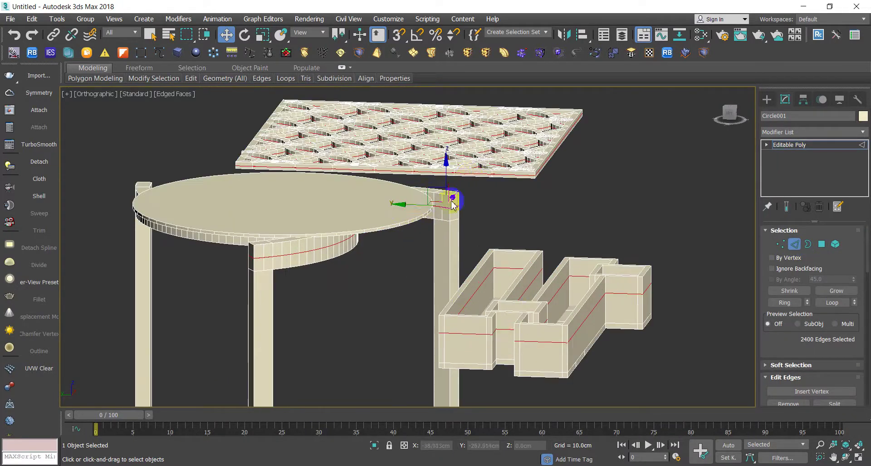
pyautogui.scroll(4, 515, 161)
pyautogui.scroll(-2, 567, 200)
pyautogui.scroll(-4, 562, 212)
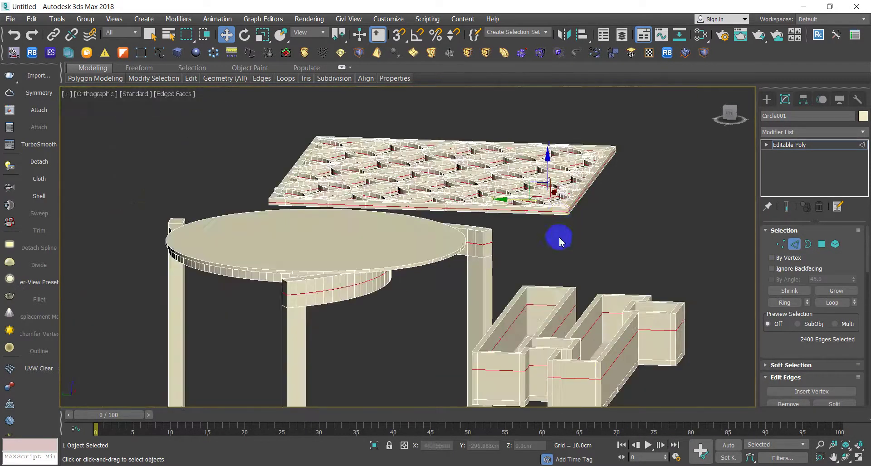
pyautogui.moveTo(788, 354); pyautogui.dragTo(778, 274)
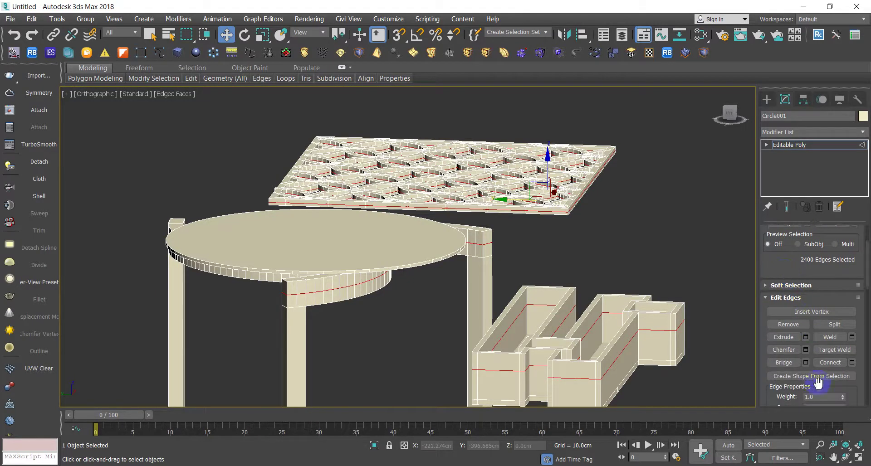
pyautogui.click(816, 380)
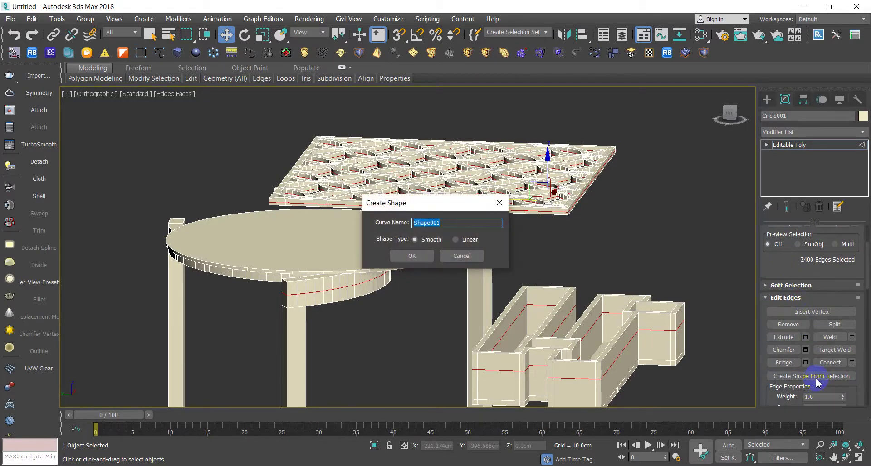
pyautogui.click(413, 255)
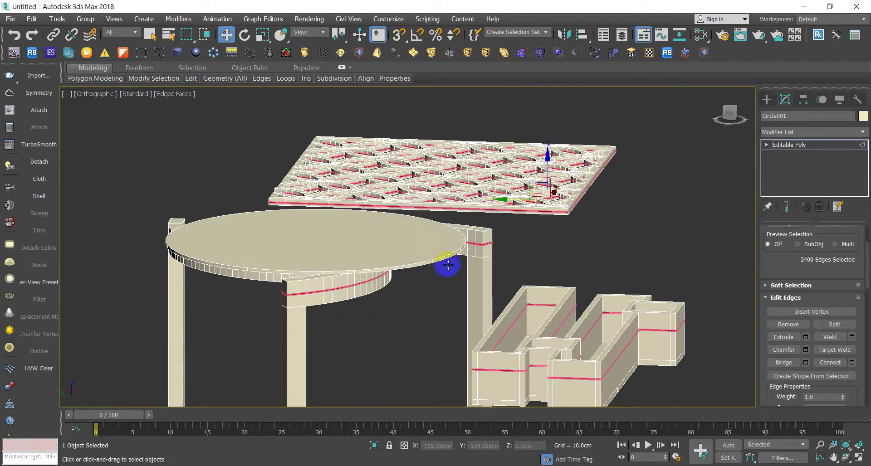
pyautogui.moveTo(770, 260); pyautogui.dragTo(813, 418)
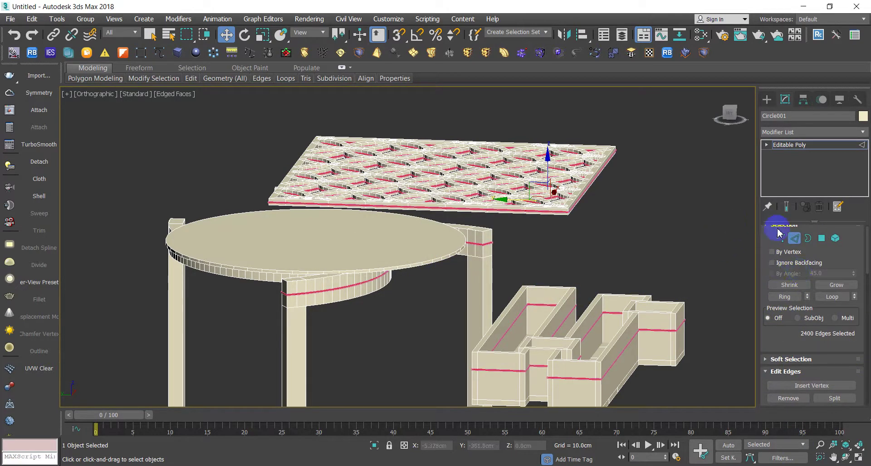
pyautogui.click(791, 243)
pyautogui.click(746, 239)
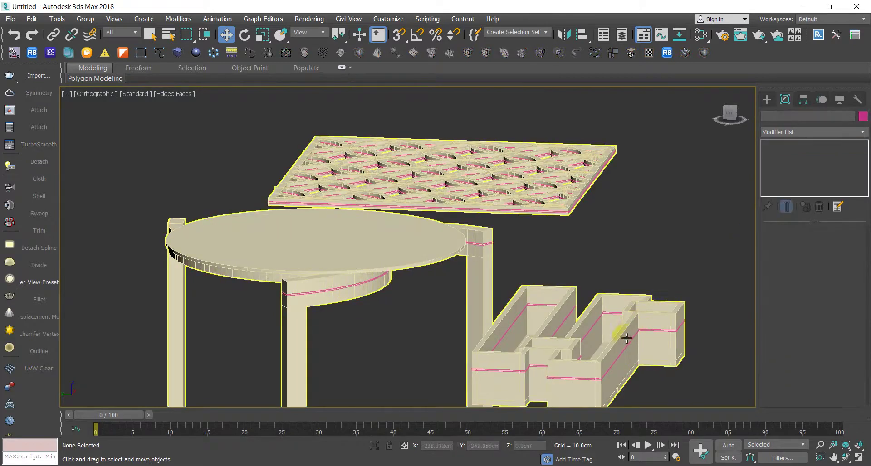
# - Move the table and boxes left, away from the sliced outlines
pyautogui.click(619, 363)
pyautogui.moveTo(618, 363); pyautogui.dragTo(545, 273, button='middle')
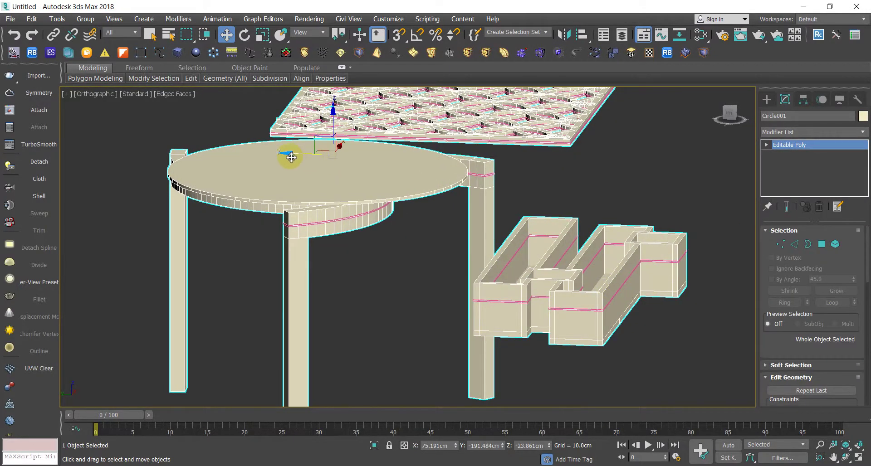
pyautogui.moveTo(291, 157)
pyautogui.mouseDown(button='middle')
pyautogui.moveTo(107, 132)
pyautogui.moveTo(516, 249)
pyautogui.mouseUp(button='middle')
pyautogui.scroll(-3, 553, 256)
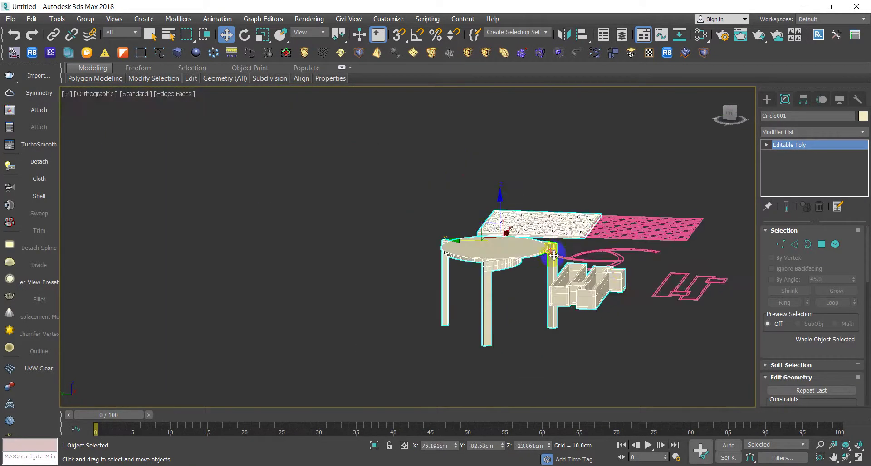
pyautogui.moveTo(554, 255); pyautogui.dragTo(379, 248)
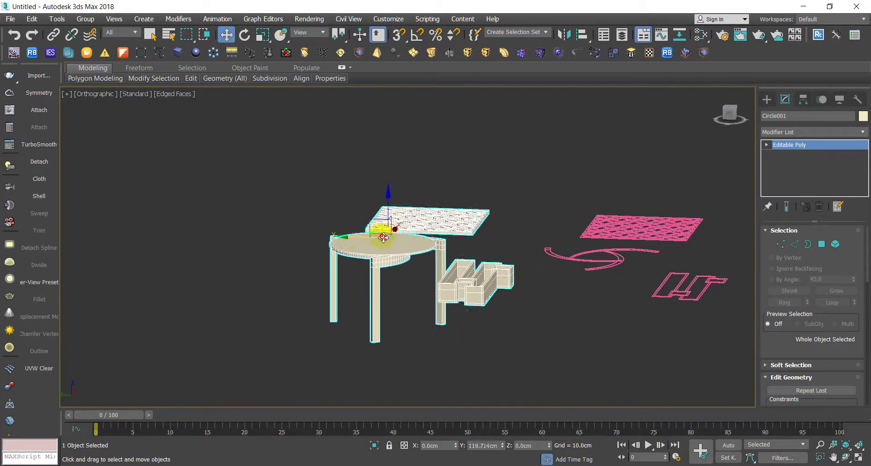
# - Select the pink Shape001 outline and centre it in the view
pyautogui.click(676, 249)
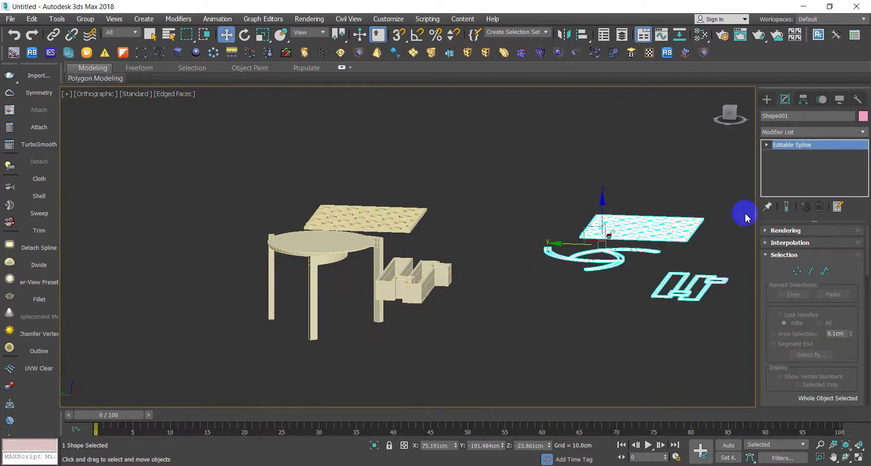
pyautogui.click(771, 235)
pyautogui.click(775, 233)
pyautogui.click(690, 303)
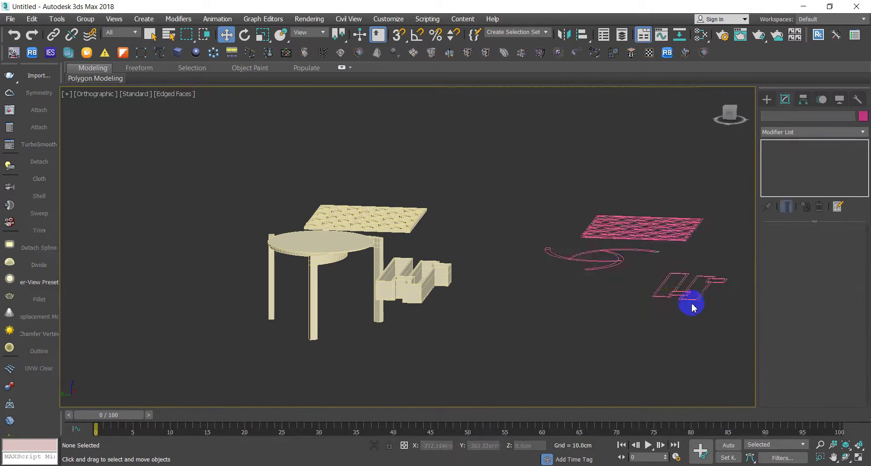
pyautogui.scroll(5, 663, 226)
pyautogui.click(664, 226)
pyautogui.scroll(-3, 629, 258)
pyautogui.moveTo(628, 257); pyautogui.dragTo(520, 224, button='middle')
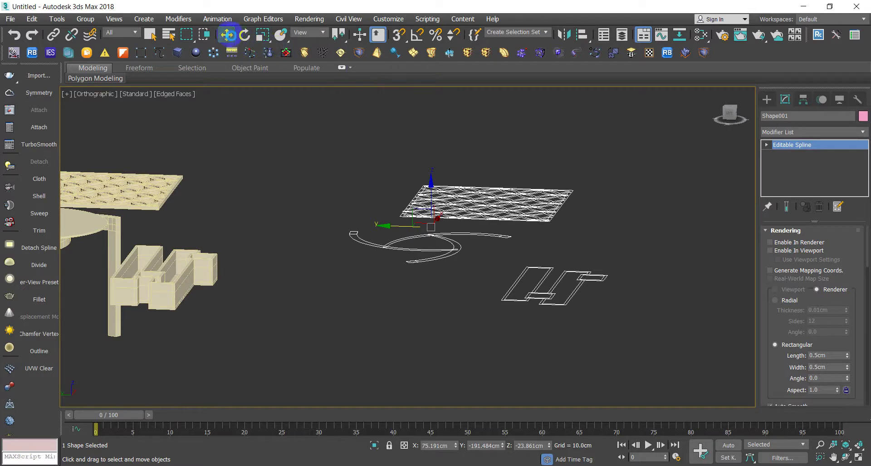
# - Set Shape001's absolute Z position to 0 in Move Transform Type-In
pyautogui.rightClick(227, 34)
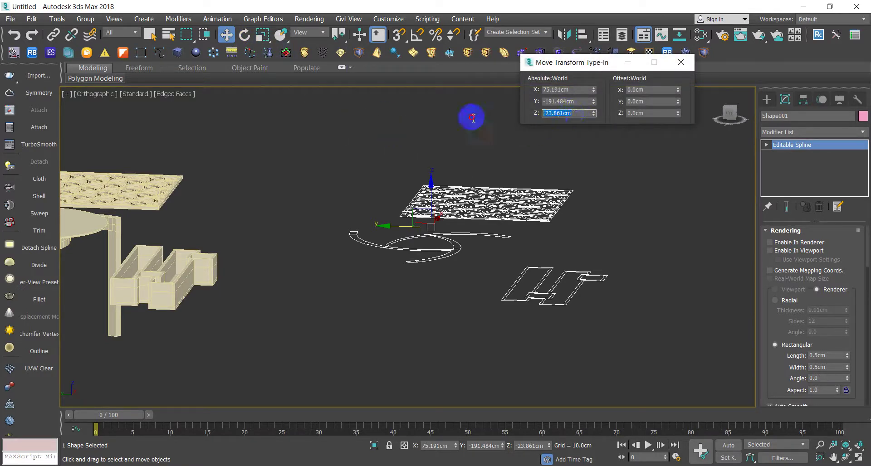
pyautogui.write('0')
pyautogui.press('Return')
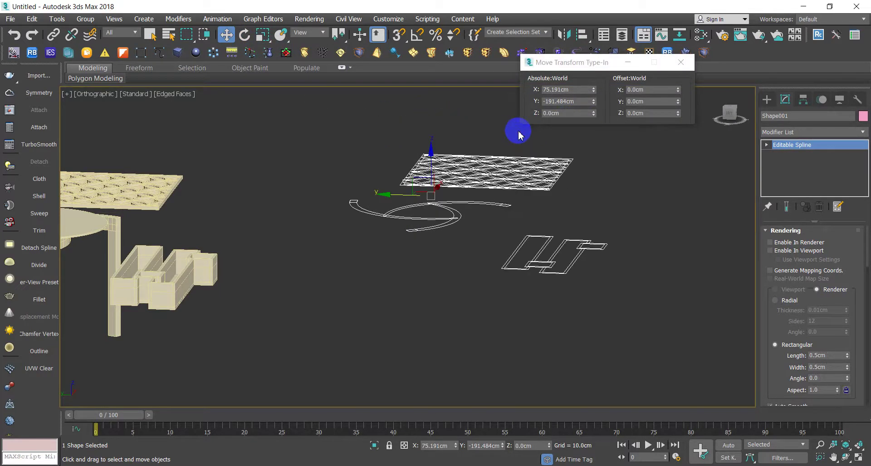
pyautogui.click(522, 136)
pyautogui.moveTo(654, 265); pyautogui.dragTo(480, 155)
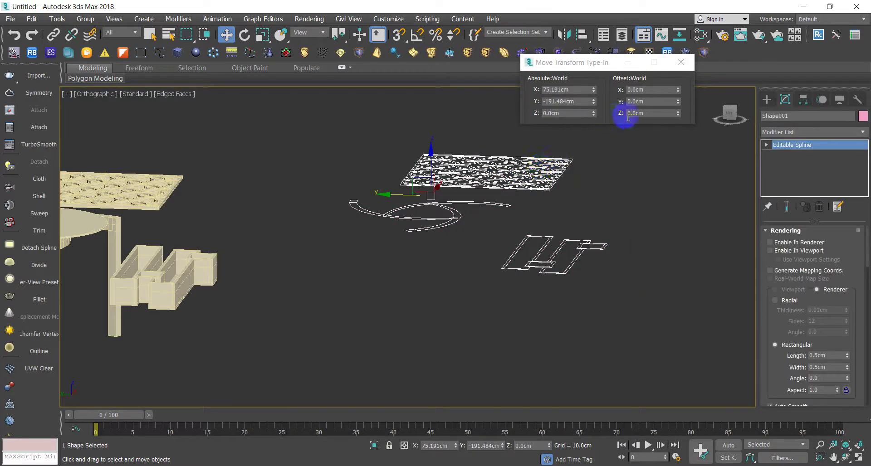
pyautogui.click(681, 62)
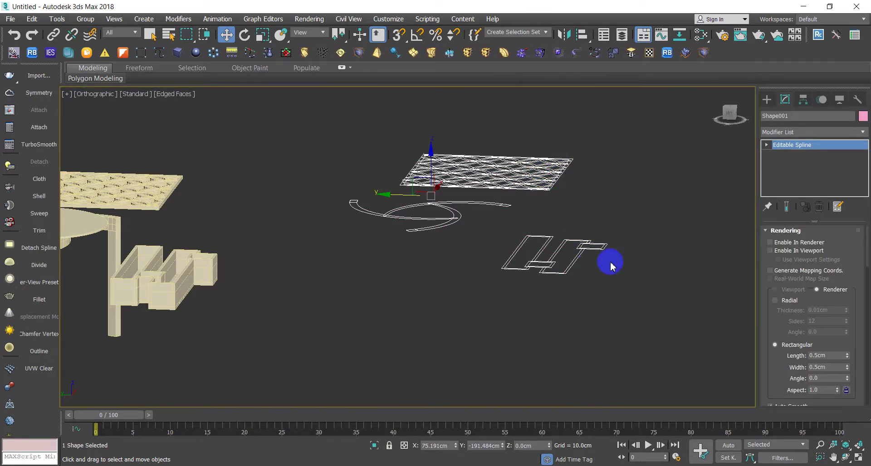
pyautogui.click(594, 226)
pyautogui.click(414, 161)
pyautogui.click(566, 37)
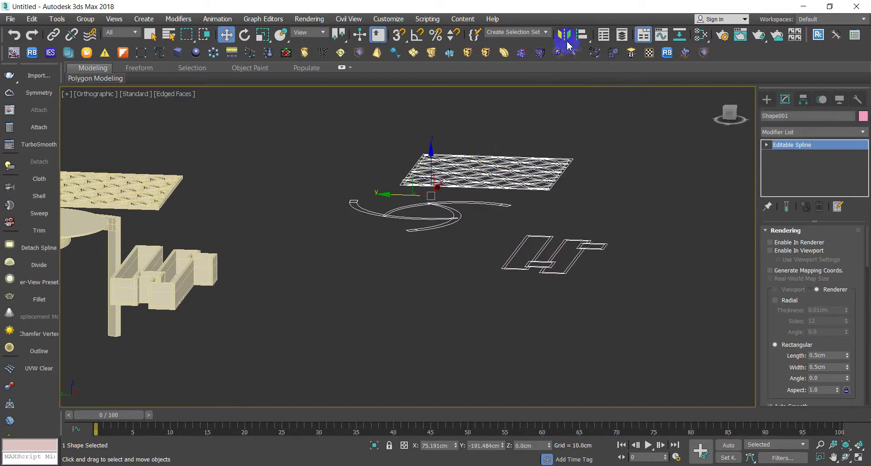
# - In Top view, move the pink outlines up-left beside the circle
pyautogui.press('t')
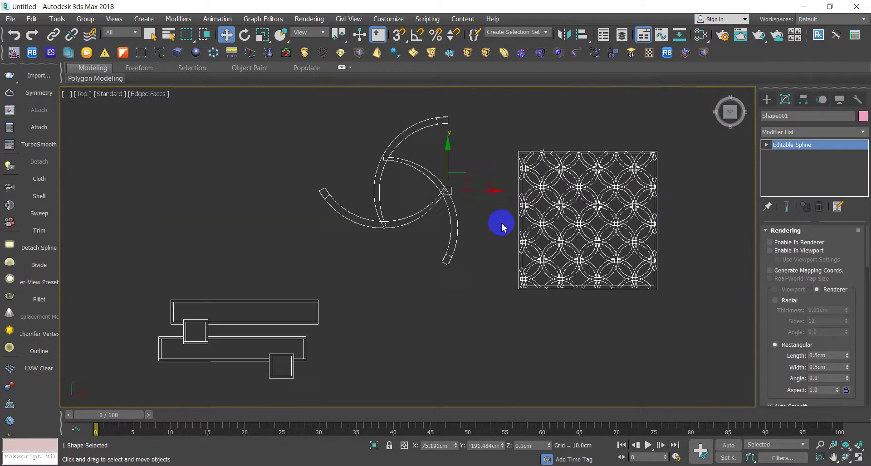
pyautogui.moveTo(502, 226); pyautogui.dragTo(517, 312, button='middle')
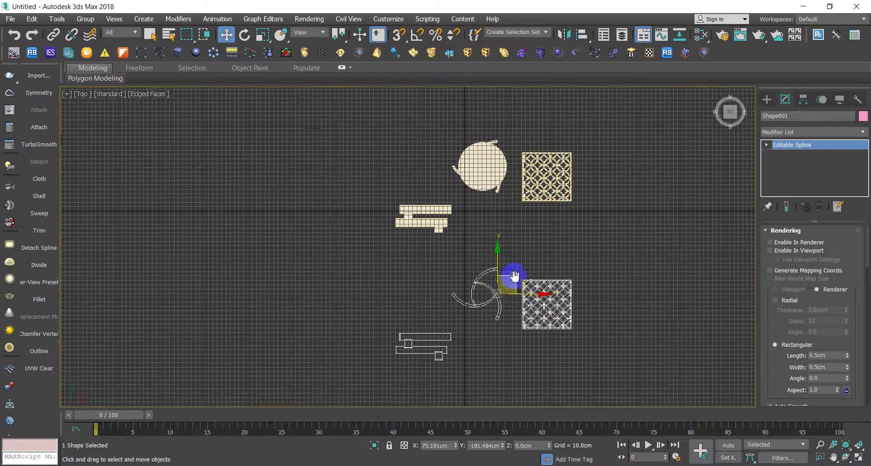
pyautogui.moveTo(515, 309)
pyautogui.mouseDown()
pyautogui.moveTo(479, 201)
pyautogui.moveTo(495, 200)
pyautogui.mouseUp()
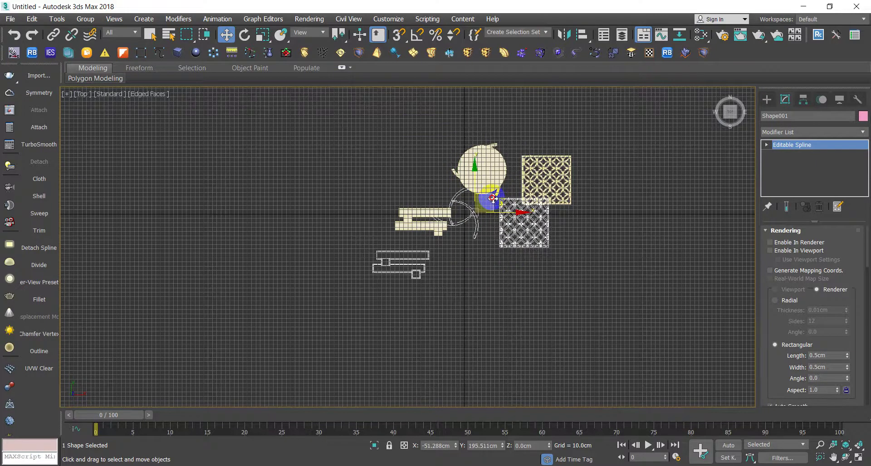
pyautogui.moveTo(472, 227); pyautogui.dragTo(465, 282, button='middle')
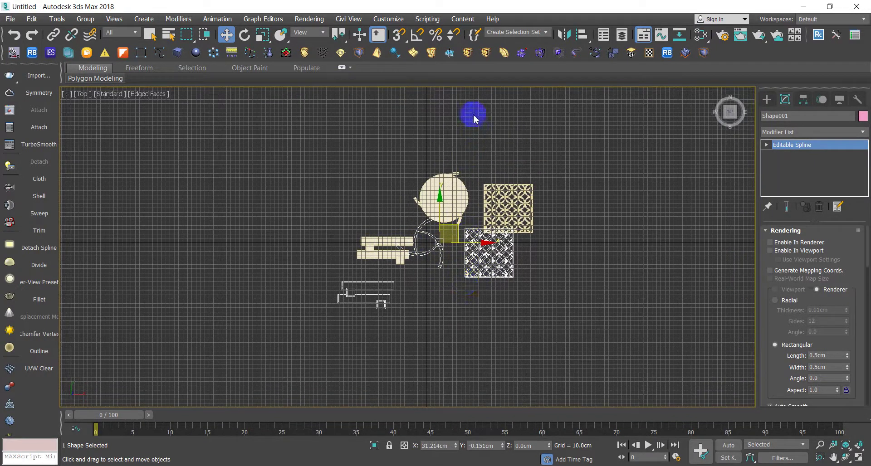
pyautogui.click(532, 191)
# - Hide the grid and move Circle001 and the cream pieces up-left, clear of the outlines
pyautogui.press('g')
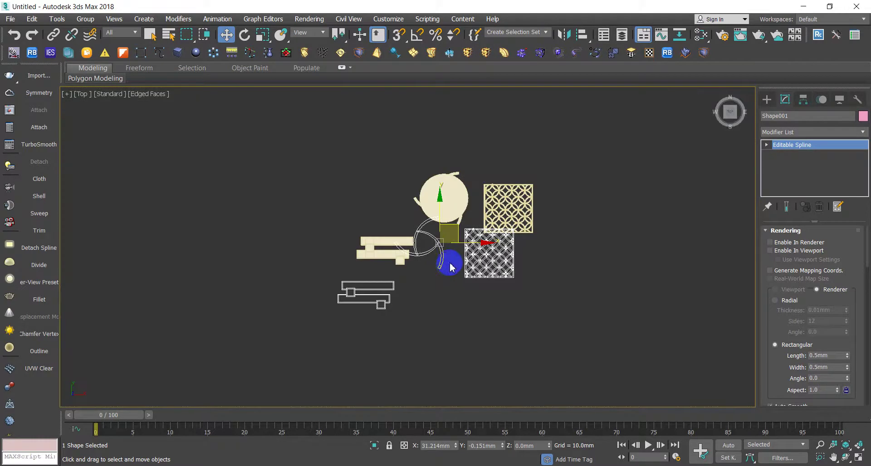
pyautogui.click(450, 209)
pyautogui.moveTo(467, 181); pyautogui.dragTo(395, 136)
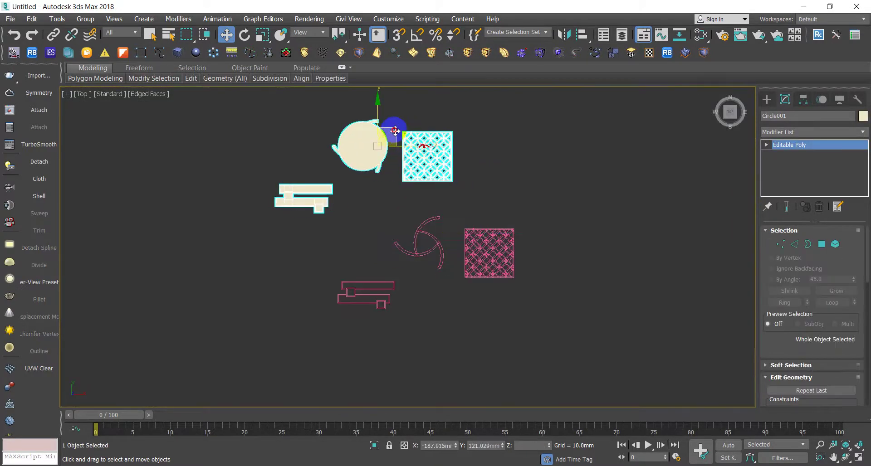
pyautogui.scroll(5, 431, 244)
pyautogui.scroll(1, 433, 221)
pyautogui.moveTo(434, 221); pyautogui.dragTo(490, 148, button='middle')
pyautogui.scroll(-4, 511, 134)
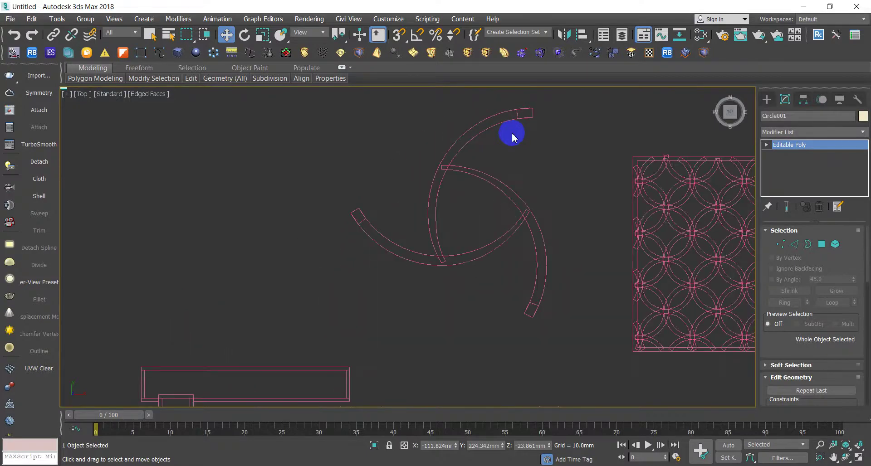
pyautogui.scroll(2, 461, 210)
pyautogui.scroll(3, 345, 313)
pyautogui.scroll(2, 344, 313)
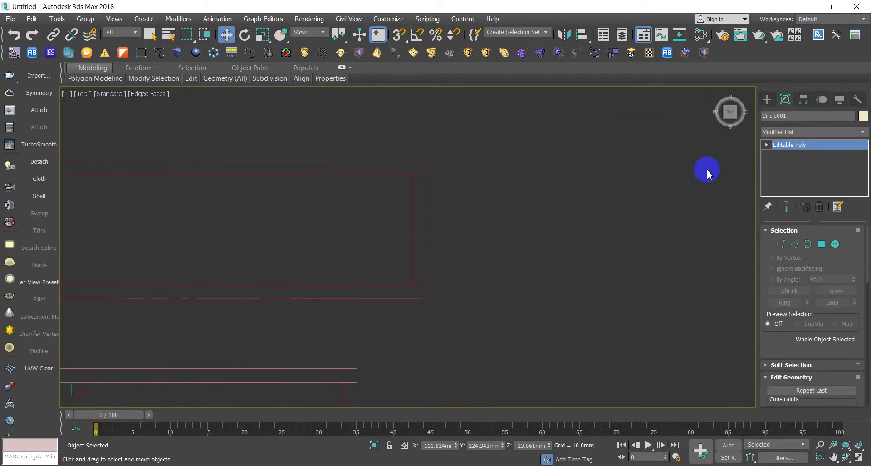
pyautogui.click(767, 99)
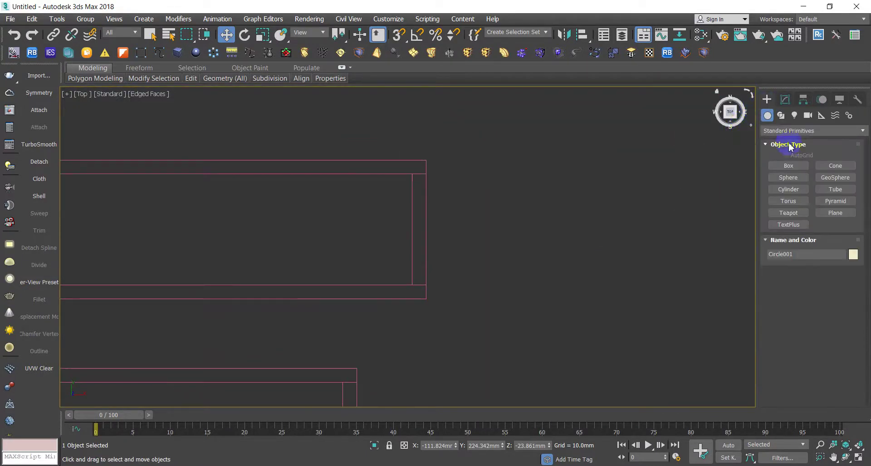
# - With snapping on, draw a 20 × 20 mm rectangle snapped to an outline vertex
pyautogui.click(781, 115)
pyautogui.moveTo(576, 216); pyautogui.dragTo(708, 206, button='middle')
pyautogui.click(836, 175)
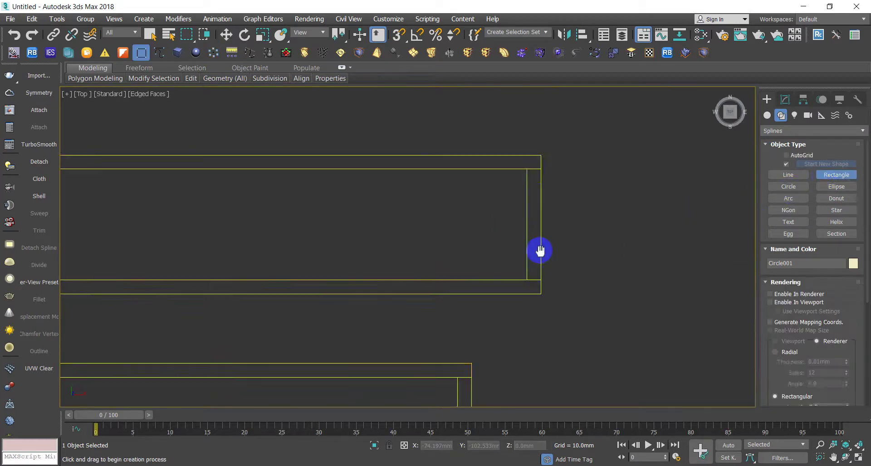
pyautogui.moveTo(540, 250); pyautogui.dragTo(576, 283, button='middle')
pyautogui.scroll(-3, 562, 291)
pyautogui.scroll(-2, 575, 283)
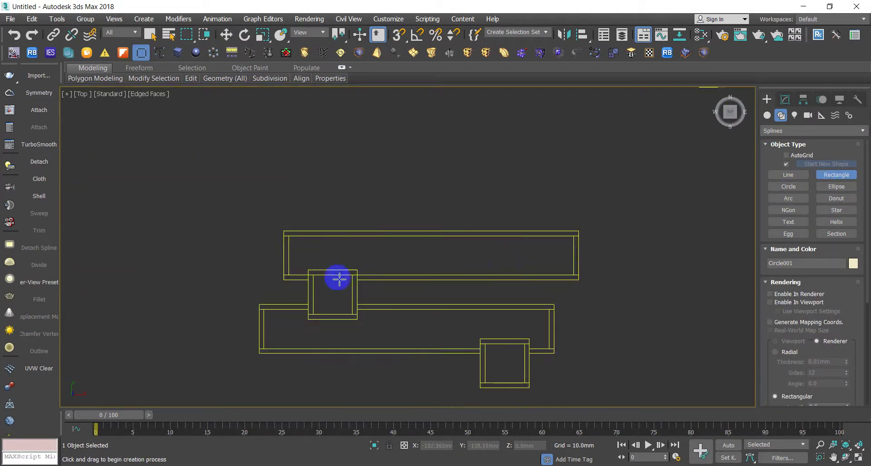
pyautogui.moveTo(375, 302); pyautogui.dragTo(355, 255, button='middle')
pyautogui.scroll(-2, 355, 255)
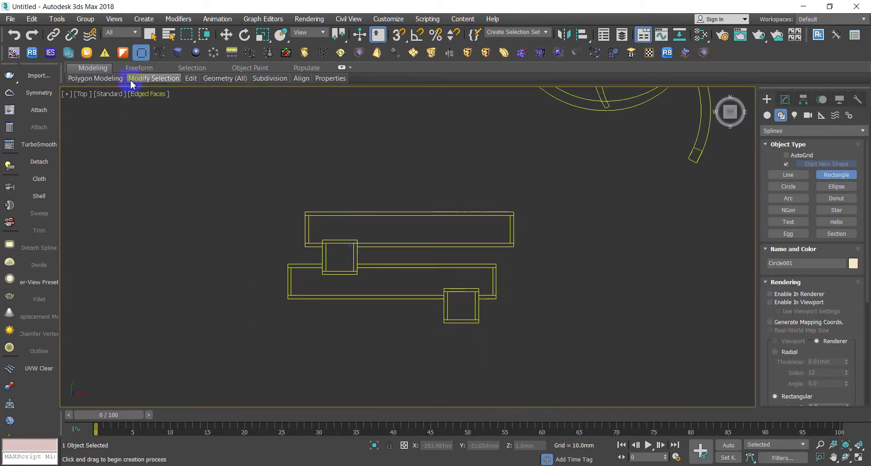
pyautogui.click(397, 40)
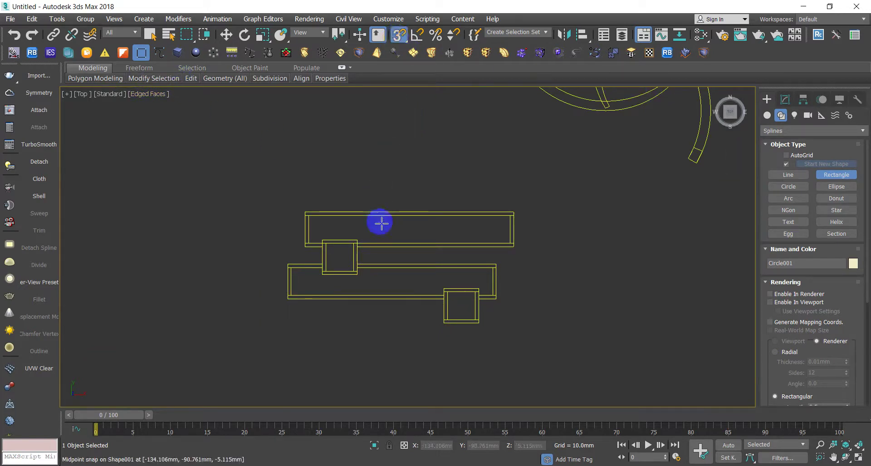
pyautogui.moveTo(357, 240); pyautogui.dragTo(325, 280)
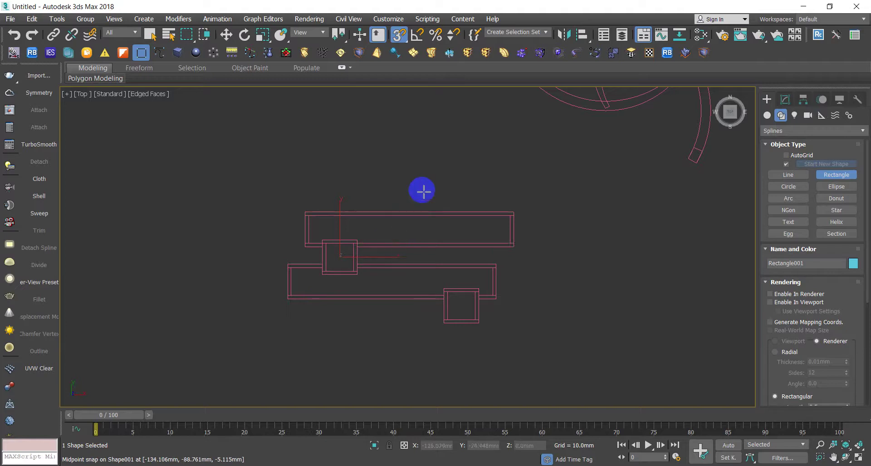
# - Move Rectangle001 above the flattened outlines and check its 20 mm Length and Width
pyautogui.press('w')
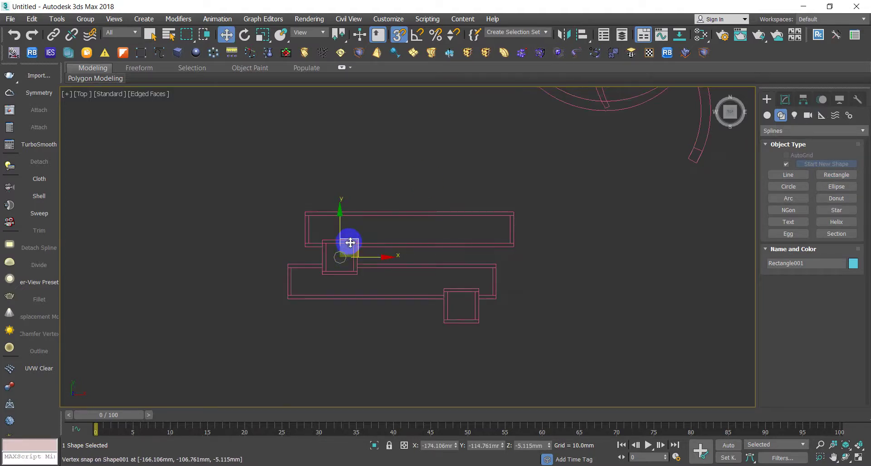
pyautogui.moveTo(351, 242); pyautogui.dragTo(436, 162)
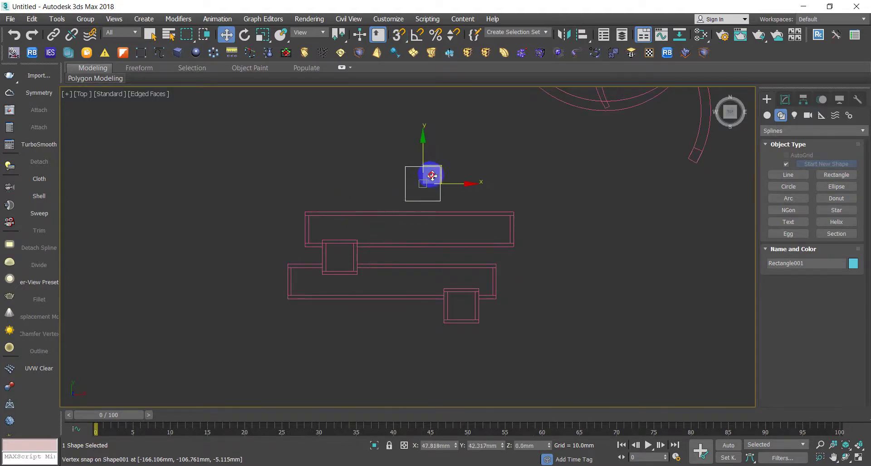
pyautogui.click(784, 99)
pyautogui.moveTo(778, 358)
pyautogui.mouseDown()
pyautogui.moveTo(776, 275)
pyautogui.moveTo(780, 285)
pyautogui.mouseUp()
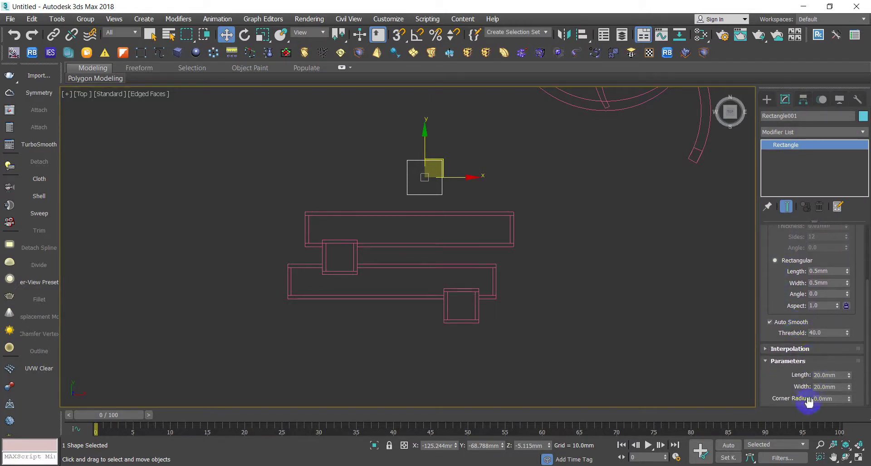
pyautogui.click(633, 352)
pyautogui.click(442, 178)
pyautogui.moveTo(383, 184); pyautogui.dragTo(365, 210, button='middle')
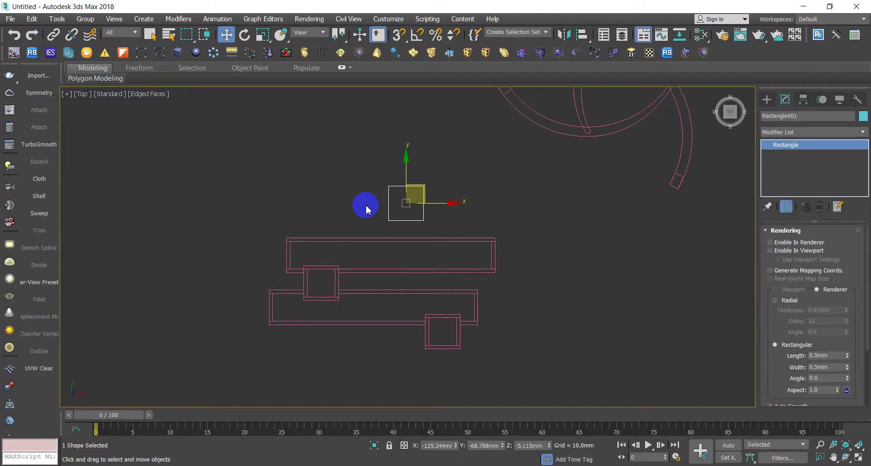
# - Window-select the Shape001 outlines and browse to File > Export > Export Selected
pyautogui.click(372, 210)
pyautogui.scroll(-5, 371, 208)
pyautogui.moveTo(420, 274); pyautogui.dragTo(349, 240)
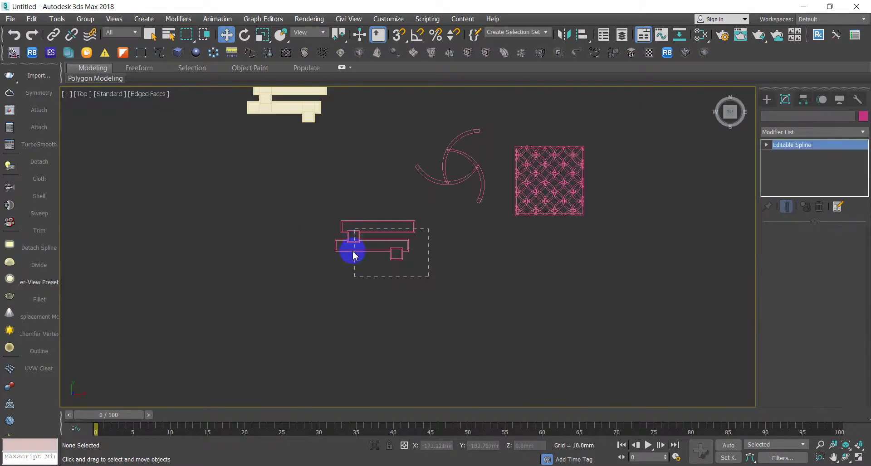
pyautogui.moveTo(599, 260); pyautogui.dragTo(521, 205)
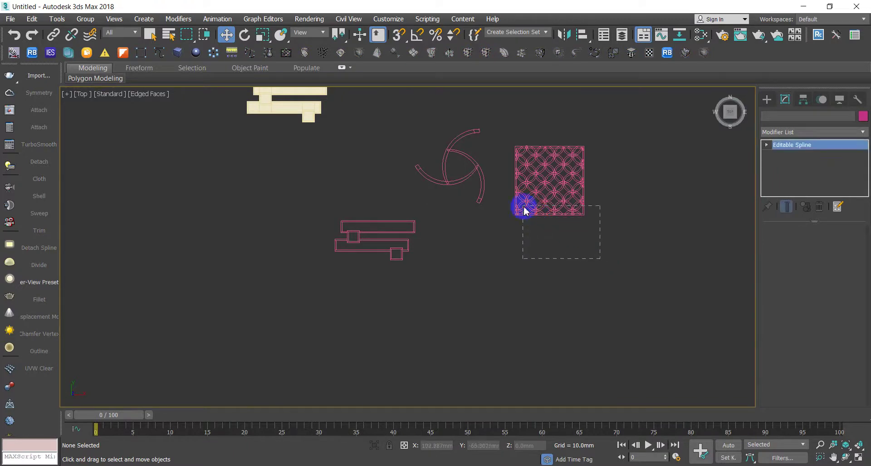
pyautogui.click(9, 19)
pyautogui.moveTo(27, 176)
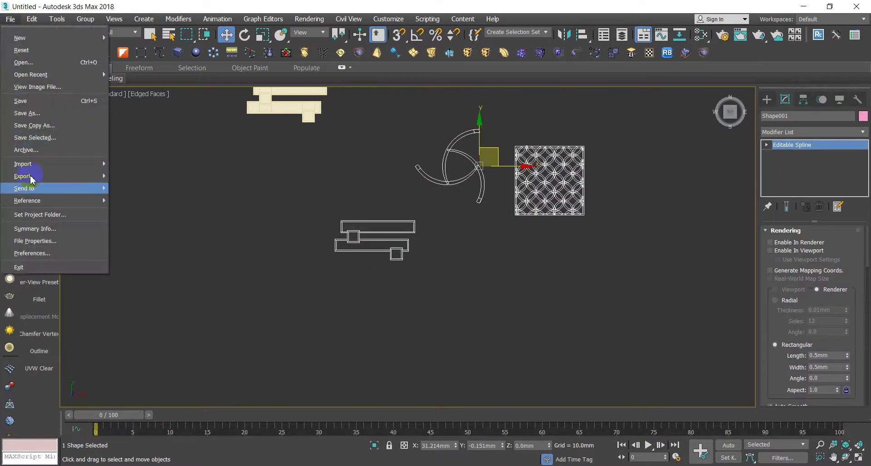
pyautogui.click(59, 178)
pyautogui.click(130, 187)
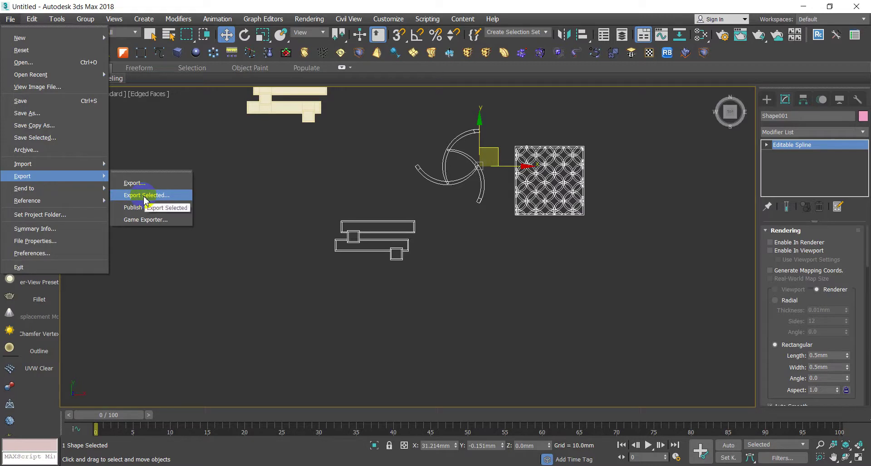
pyautogui.click(210, 179)
# - Reselect all the flattened slice outlines for export
pyautogui.scroll(-5, 251, 218)
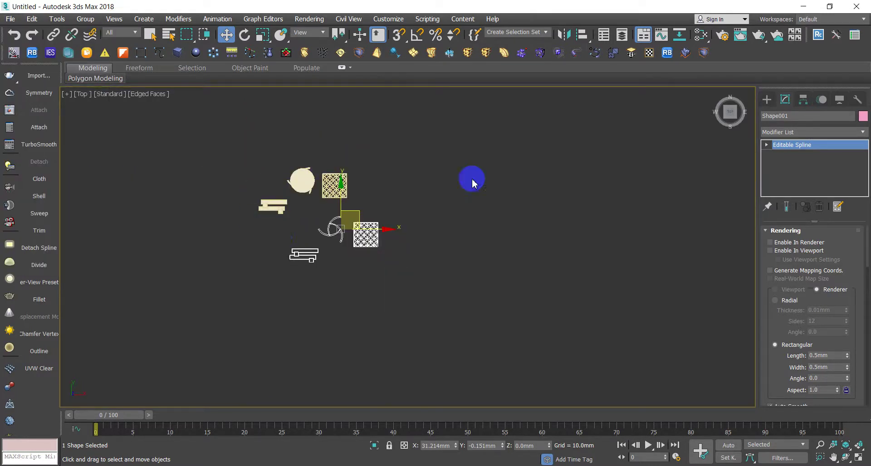
pyautogui.click(418, 373)
pyautogui.moveTo(399, 296); pyautogui.dragTo(355, 235)
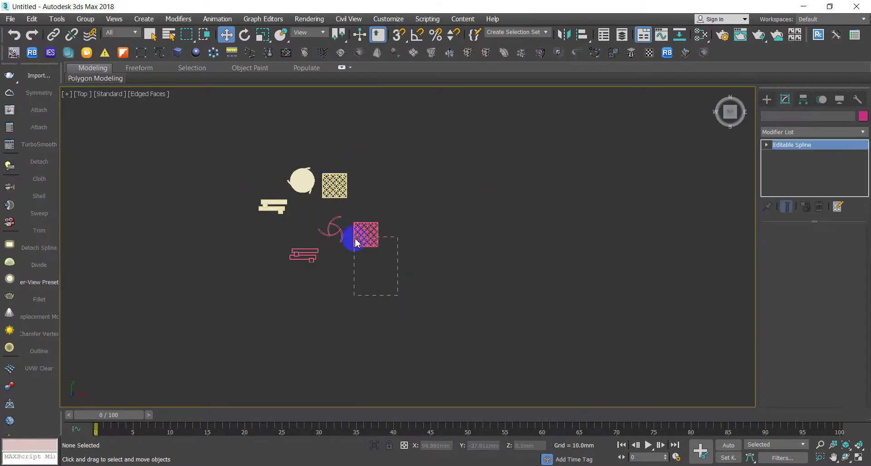
pyautogui.click(17, 21)
pyautogui.moveTo(23, 175)
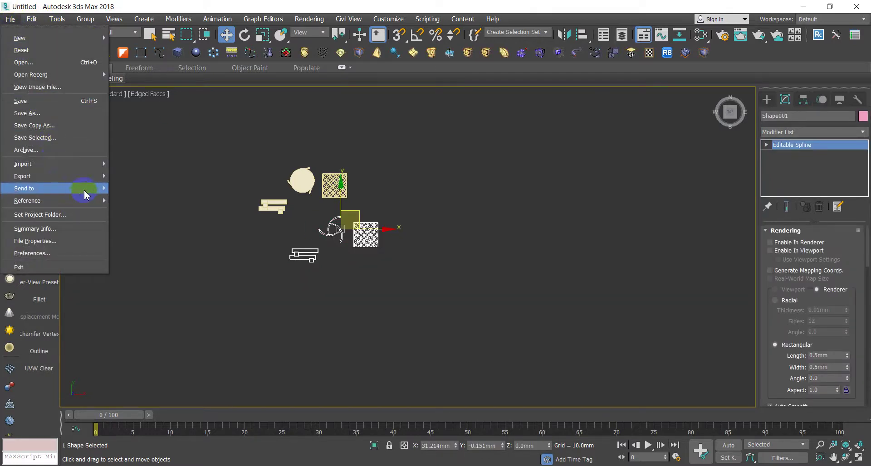
# - Save the selection to the Desktop as cad1, type AutoCAD (*.DWG), version AutoCAD 2007
pyautogui.click(146, 196)
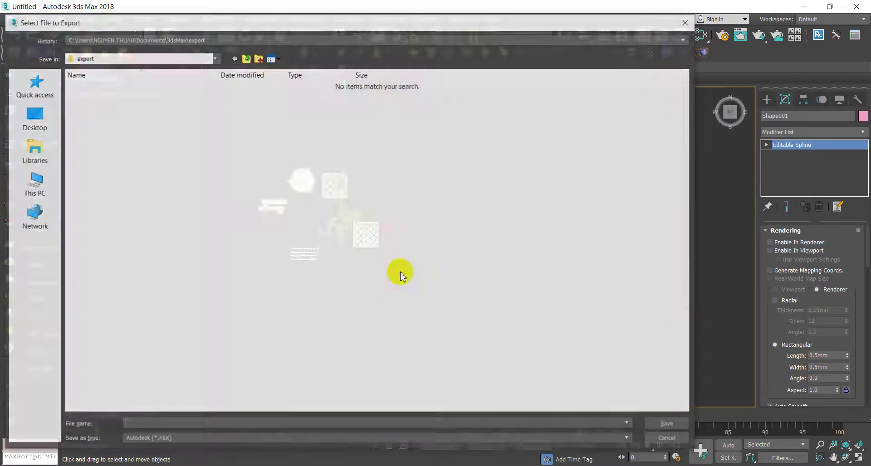
pyautogui.click(51, 132)
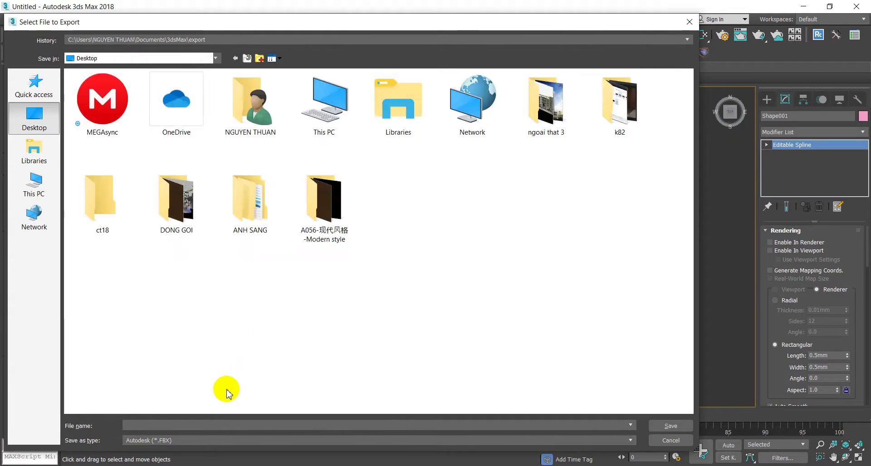
pyautogui.click(178, 426)
pyautogui.write('c')
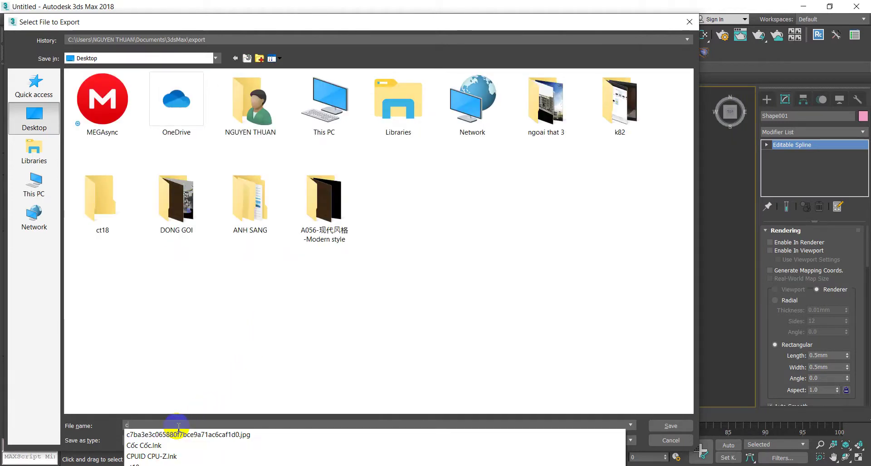
pyautogui.write('ad')
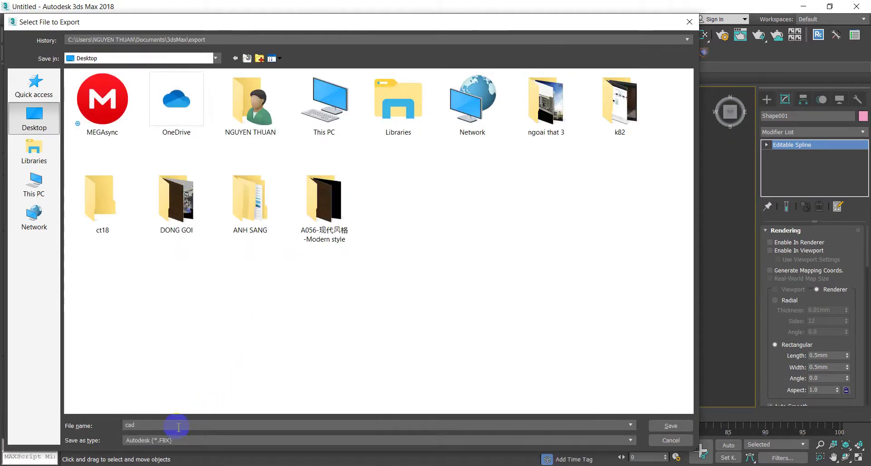
pyautogui.click(187, 441)
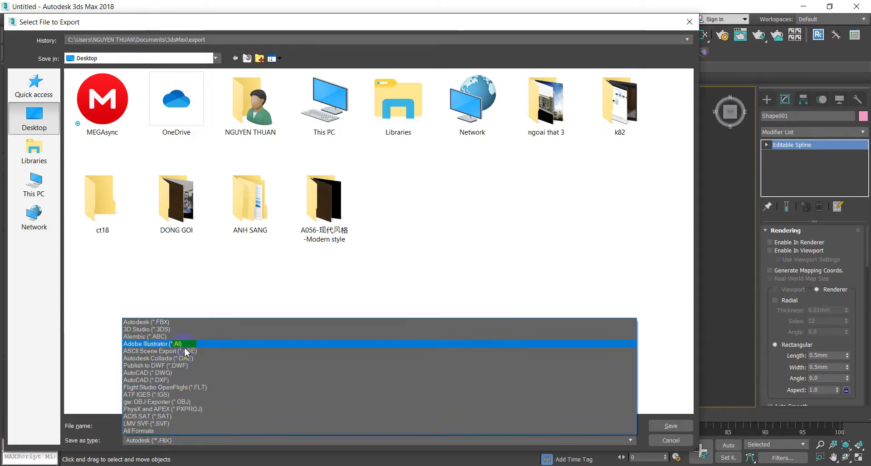
pyautogui.click(181, 373)
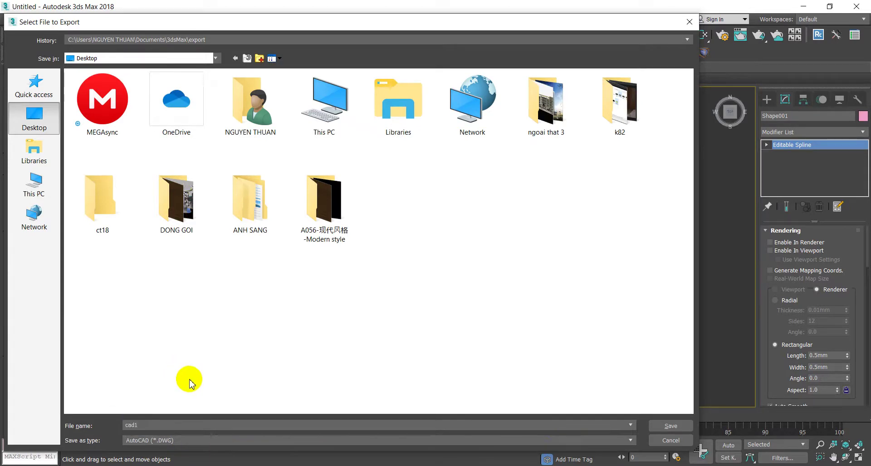
pyautogui.click(667, 428)
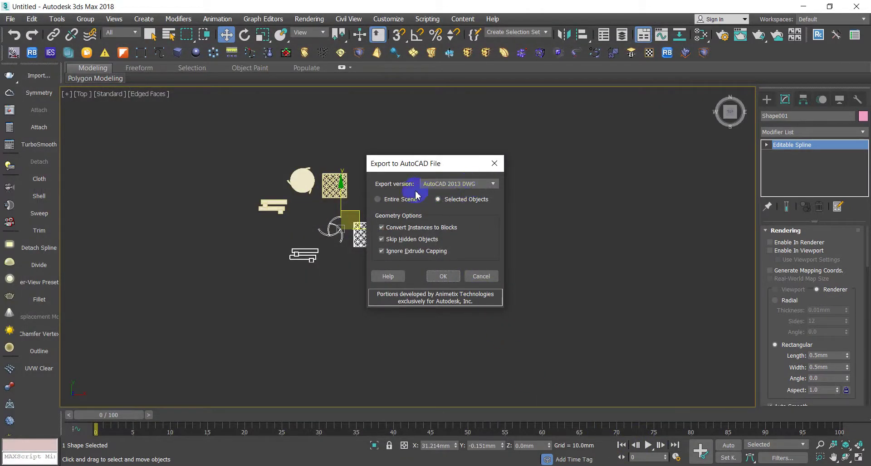
pyautogui.click(460, 187)
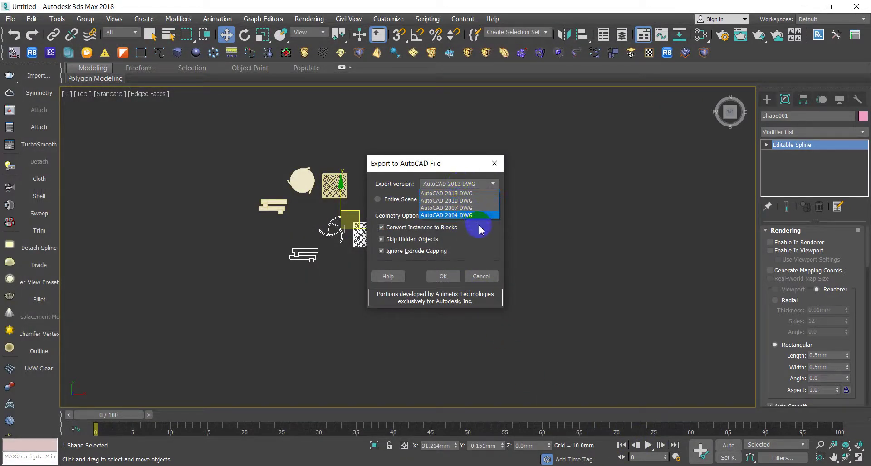
pyautogui.click(459, 209)
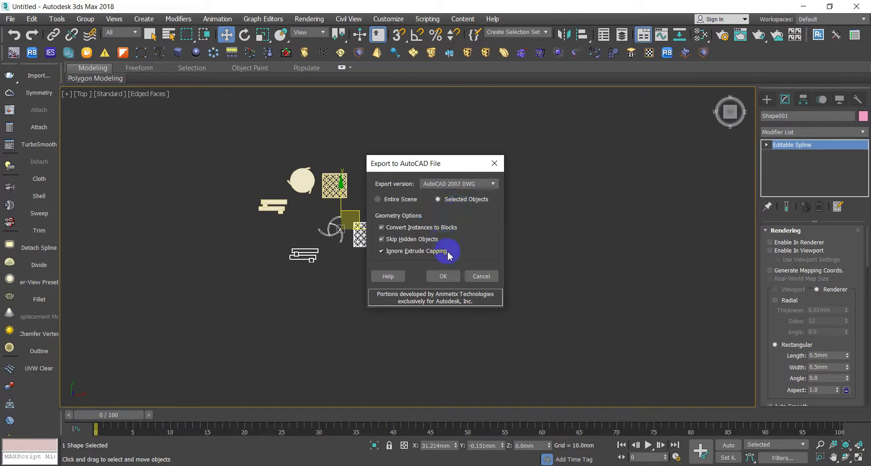
pyautogui.click(446, 277)
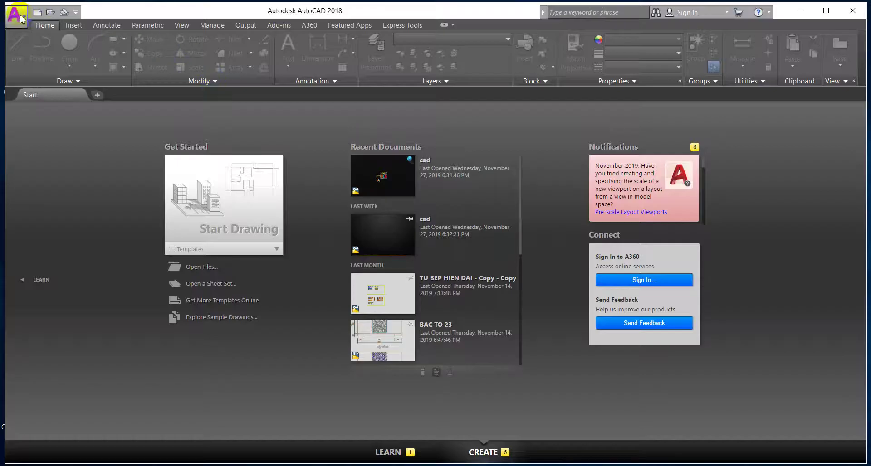
# - Open the cad1 drawing from the Desktop in AutoCAD
pyautogui.click(21, 18)
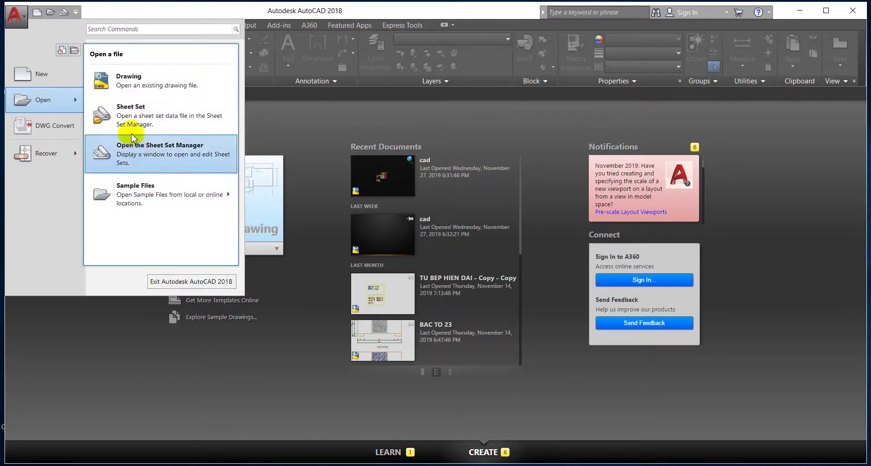
pyautogui.click(128, 91)
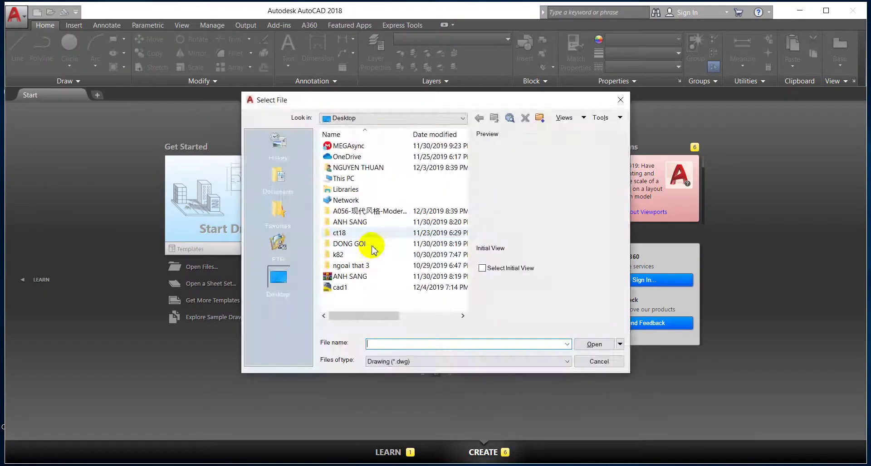
pyautogui.click(361, 287)
pyautogui.click(590, 342)
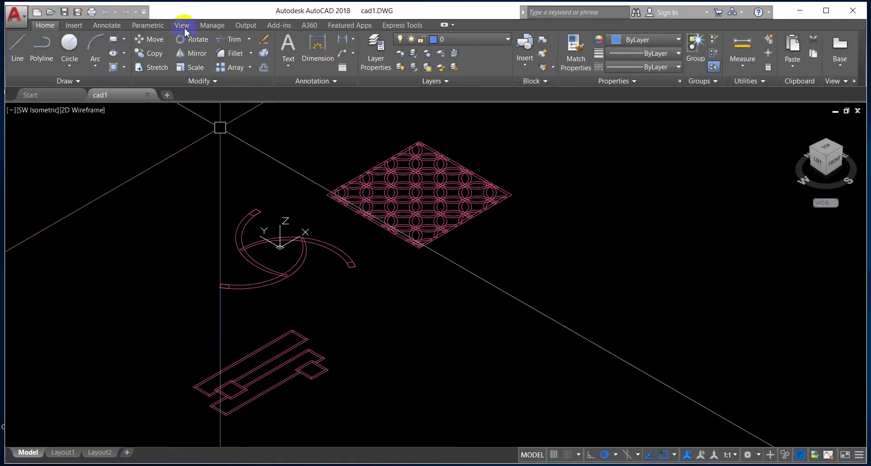
# - Switch to the TOP view and zoom in to inspect the flat outlines
pyautogui.click(814, 143)
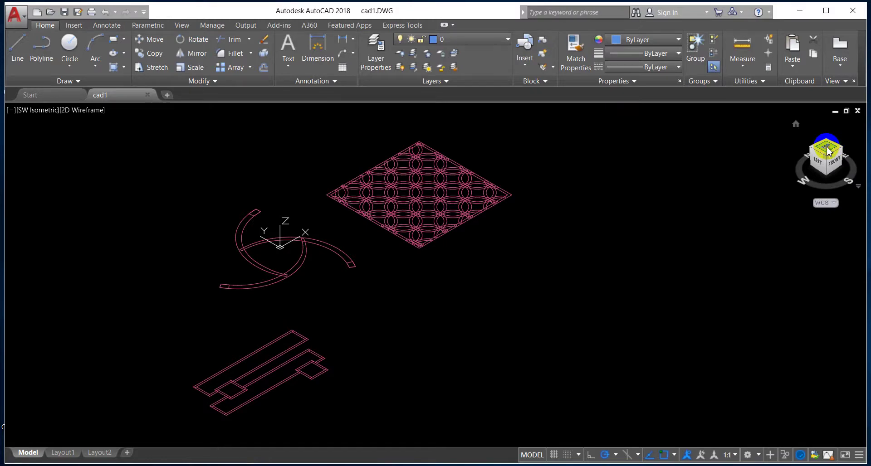
pyautogui.click(828, 152)
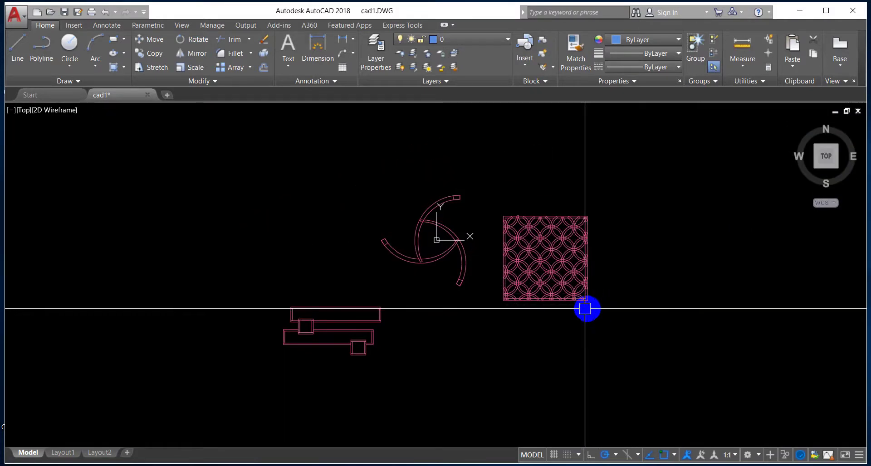
pyautogui.scroll(5, 585, 308)
pyautogui.scroll(2, 564, 292)
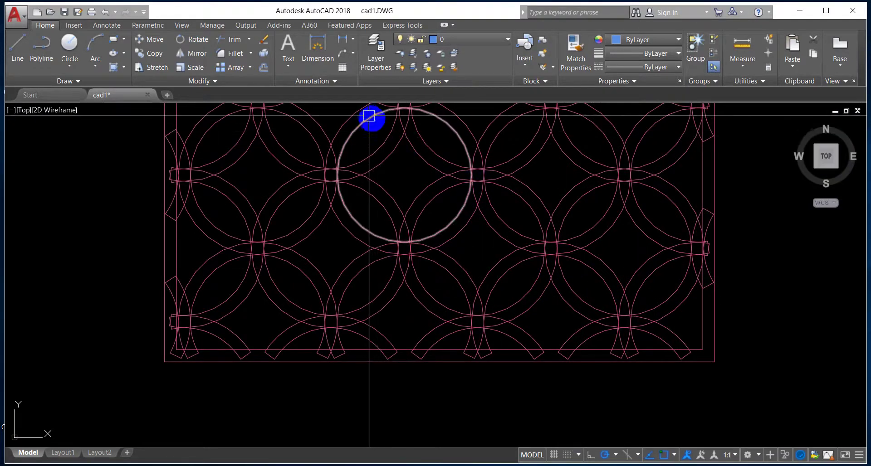
pyautogui.scroll(-5, 360, 194)
pyautogui.scroll(6, 317, 237)
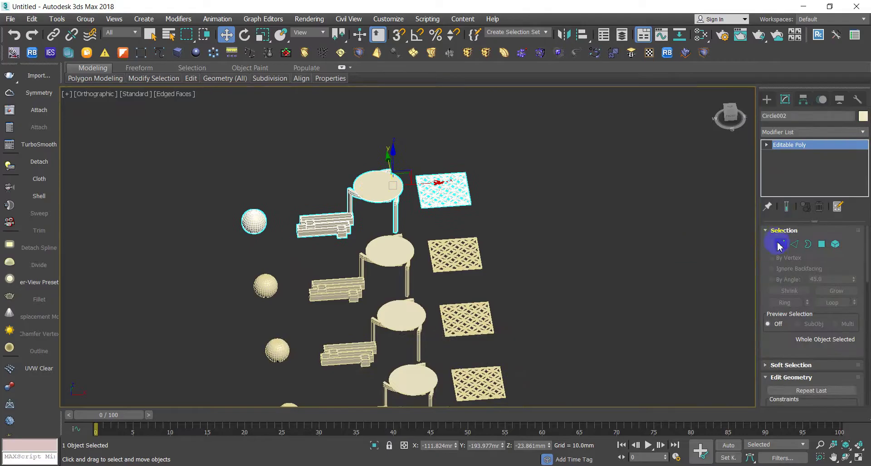
# - Switch the sliced object to Vertex sub-object level and bring up the Make Planar controls
pyautogui.click(778, 245)
pyautogui.moveTo(776, 280); pyautogui.dragTo(776, 161)
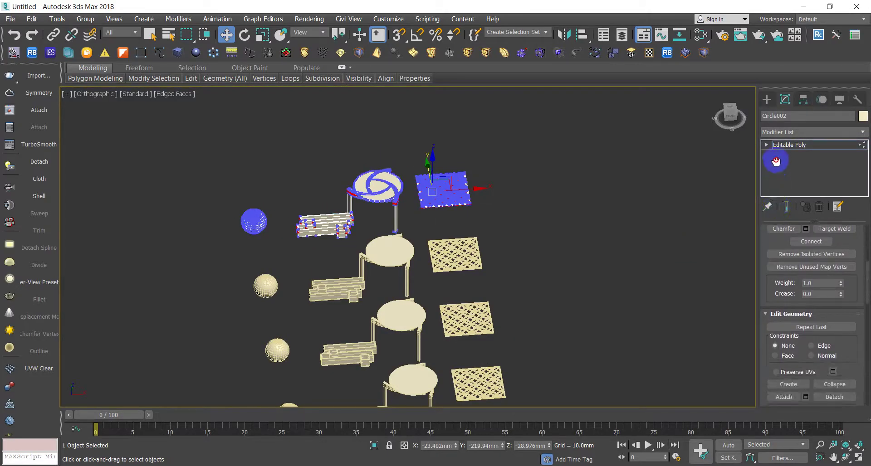
pyautogui.scroll(-1, 840, 291)
pyautogui.moveTo(866, 297); pyautogui.dragTo(866, 317)
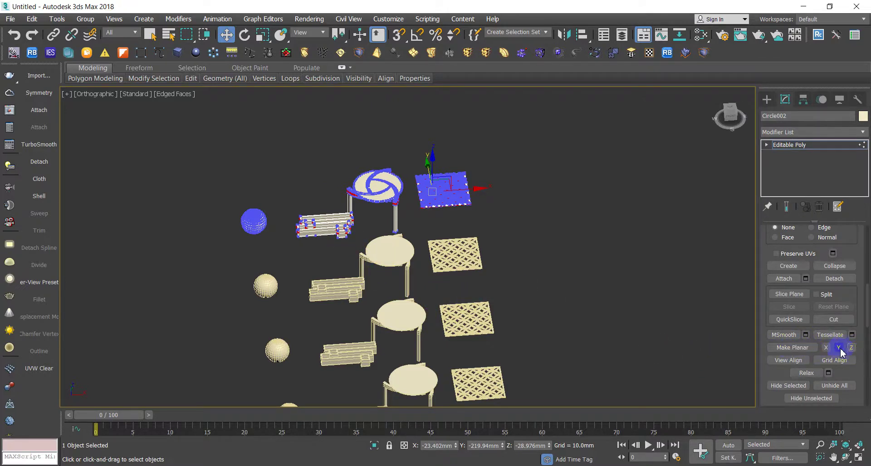
# - Flatten the selected pieces along Z with Make Planar and check flatness from side and angled views
pyautogui.keyDown('alt'); pyautogui.moveTo(355, 231); pyautogui.dragTo(355, 267, button='middle'); pyautogui.keyUp('alt')
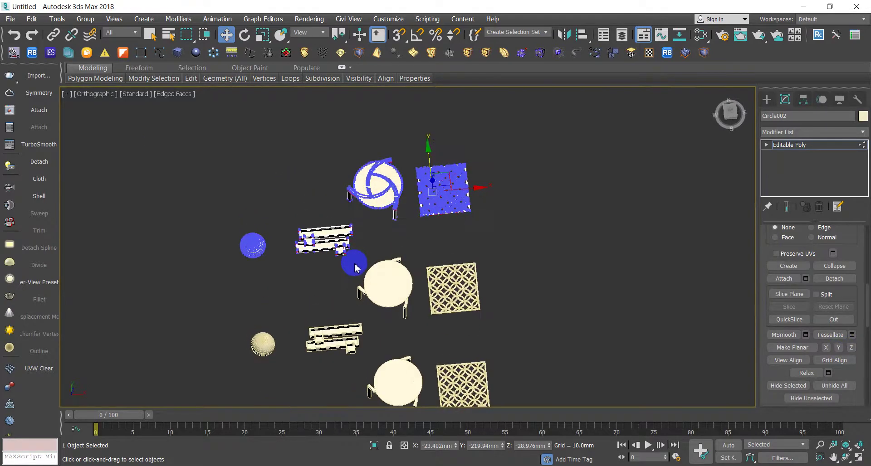
pyautogui.click(774, 349)
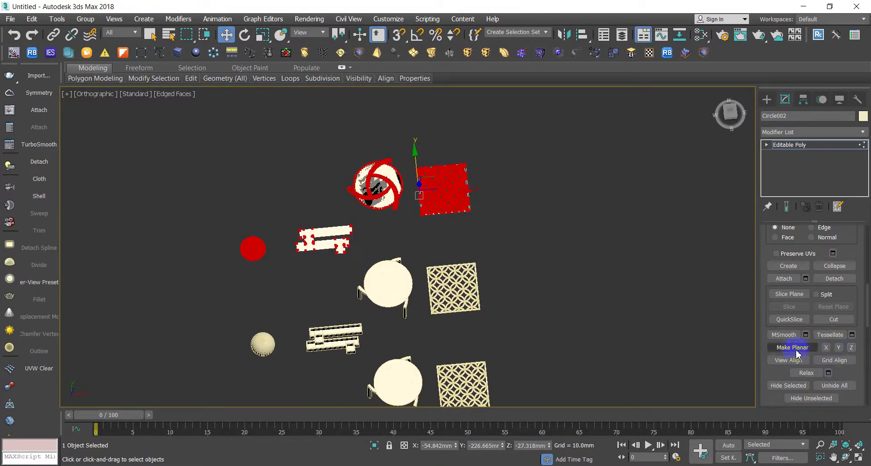
pyautogui.moveTo(432, 246)
pyautogui.keyDown('alt'); pyautogui.mouseDown(button='middle')
pyautogui.moveTo(502, 218)
pyautogui.moveTo(406, 183)
pyautogui.moveTo(515, 251)
pyautogui.moveTo(497, 261)
pyautogui.mouseUp(button='middle'); pyautogui.keyUp('alt')
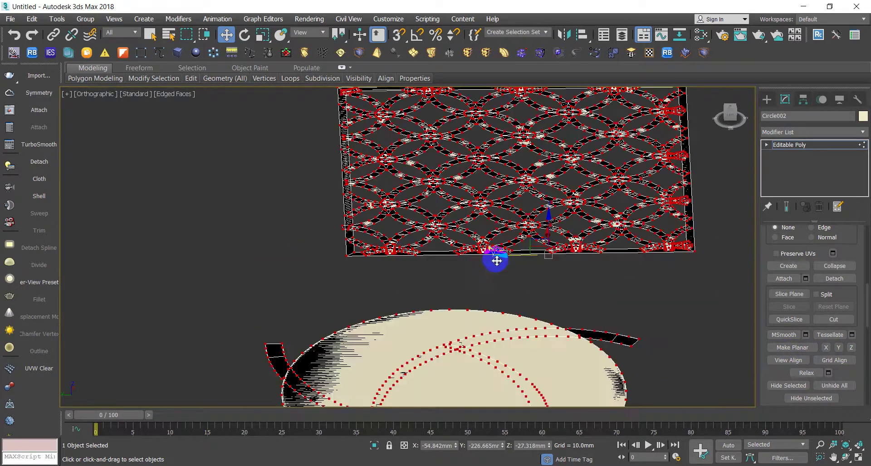
pyautogui.scroll(-5, 628, 312)
pyautogui.moveTo(618, 314)
pyautogui.keyDown('alt'); pyautogui.mouseDown(button='middle')
pyautogui.moveTo(608, 254)
pyautogui.moveTo(505, 342)
pyautogui.moveTo(482, 307)
pyautogui.moveTo(485, 289)
pyautogui.moveTo(579, 311)
pyautogui.moveTo(540, 226)
pyautogui.moveTo(525, 282)
pyautogui.moveTo(531, 236)
pyautogui.moveTo(525, 247)
pyautogui.moveTo(521, 286)
pyautogui.mouseUp(button='middle'); pyautogui.keyUp('alt')
pyautogui.scroll(-3, 521, 287)
pyautogui.scroll(-3, 521, 287)
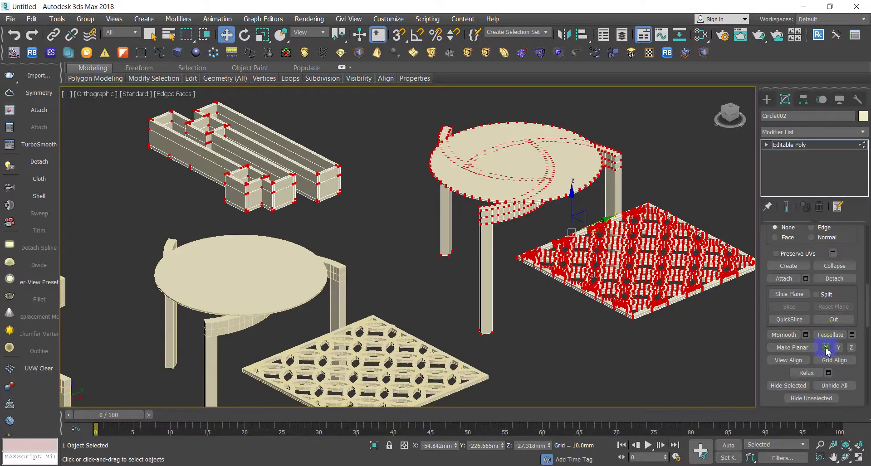
# - Test Make Planar along X and Y, undoing each, then reframe the whole scene
pyautogui.click(826, 349)
pyautogui.hotkey('ctrl', 'z')
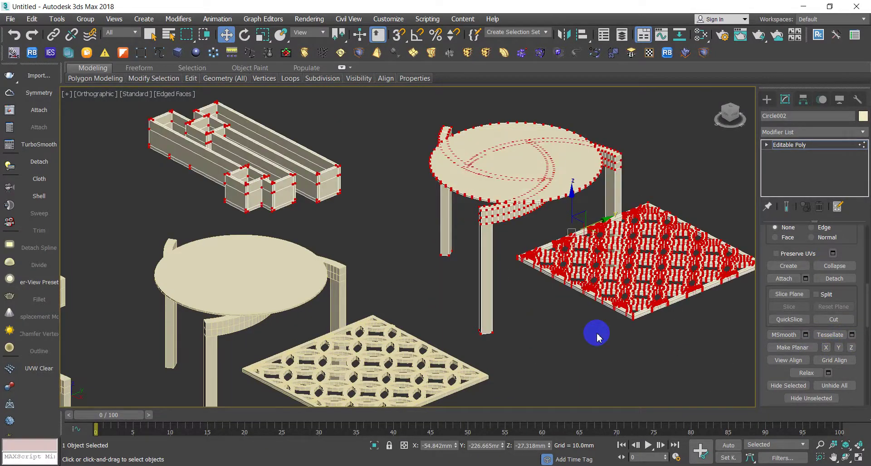
pyautogui.click(839, 348)
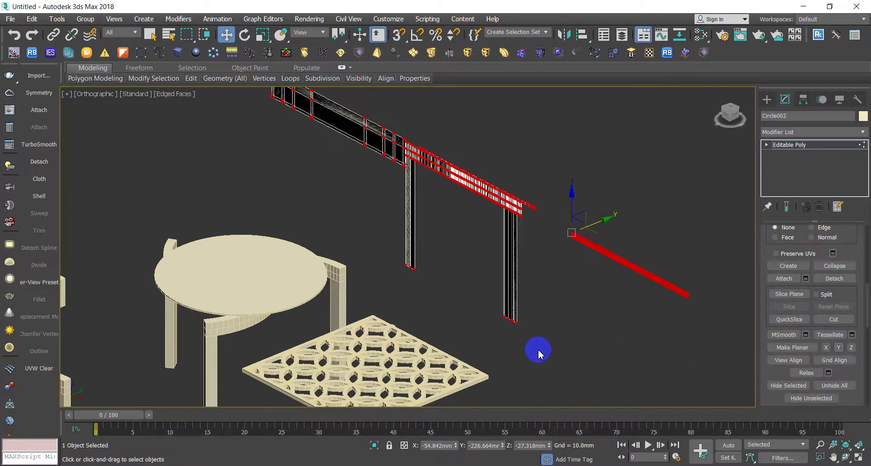
pyautogui.hotkey('ctrl', 'z')
pyautogui.moveTo(539, 353)
pyautogui.keyDown('alt'); pyautogui.mouseDown(button='middle')
pyautogui.moveTo(370, 311)
pyautogui.moveTo(412, 323)
pyautogui.mouseUp(button='middle'); pyautogui.keyUp('alt')
pyautogui.moveTo(612, 259); pyautogui.dragTo(459, 258, button='middle')
pyautogui.scroll(-5, 517, 261)
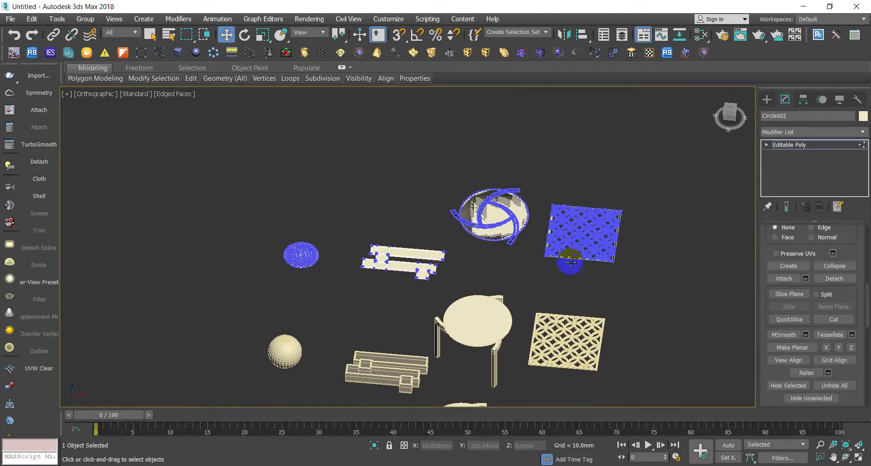
# - Leave vertex level and select the flattened sliced object Circle002
pyautogui.click(787, 147)
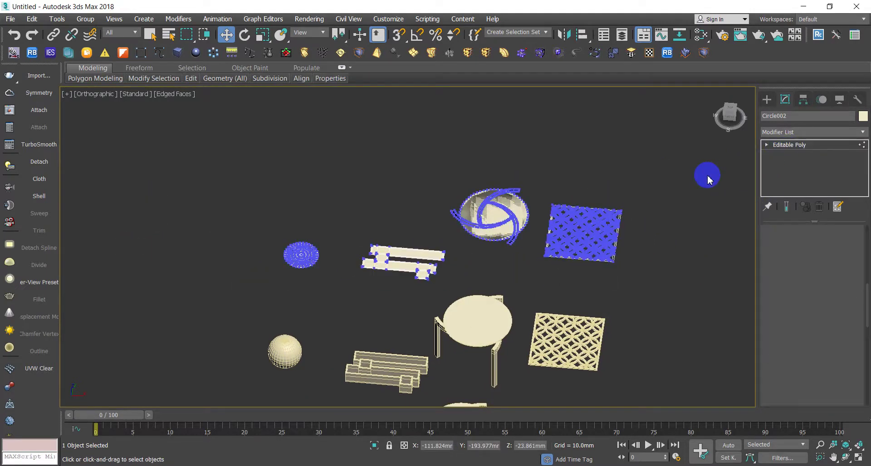
pyautogui.click(524, 219)
pyautogui.click(781, 156)
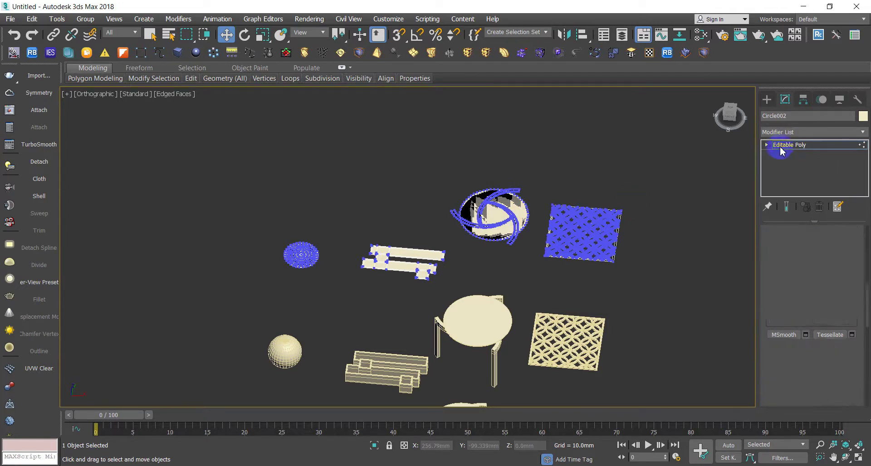
pyautogui.click(719, 186)
pyautogui.click(605, 229)
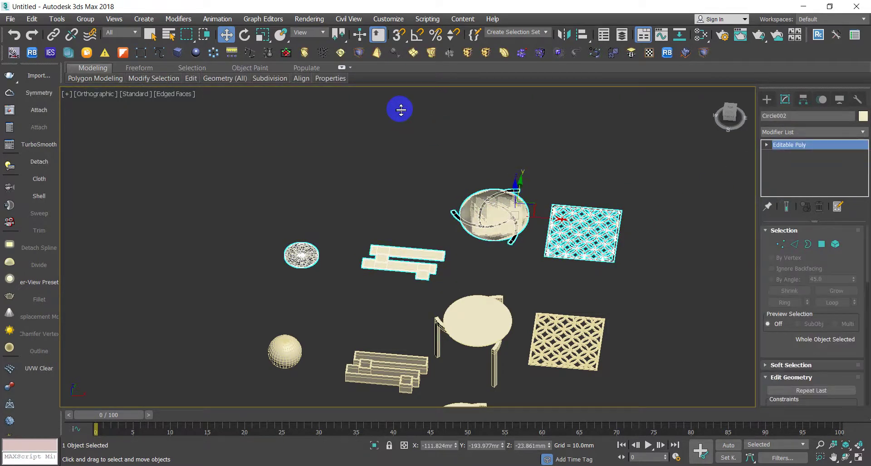
# - Set Circle002's absolute Z position to 0 in Move Transform Type-In and reselect it
pyautogui.rightClick(226, 39)
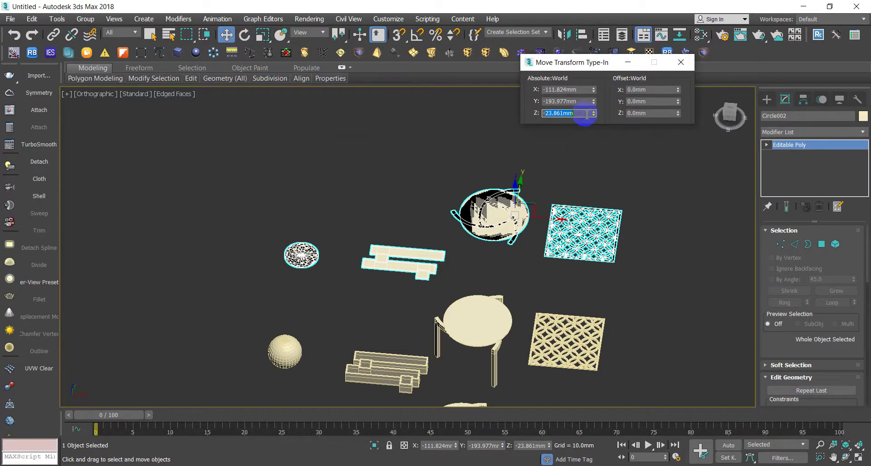
pyautogui.write('0')
pyautogui.press('Return')
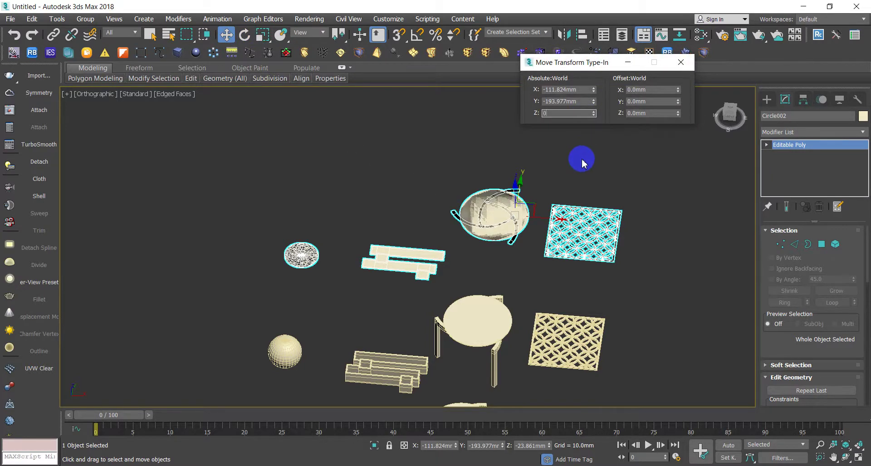
pyautogui.click(582, 160)
pyautogui.click(509, 216)
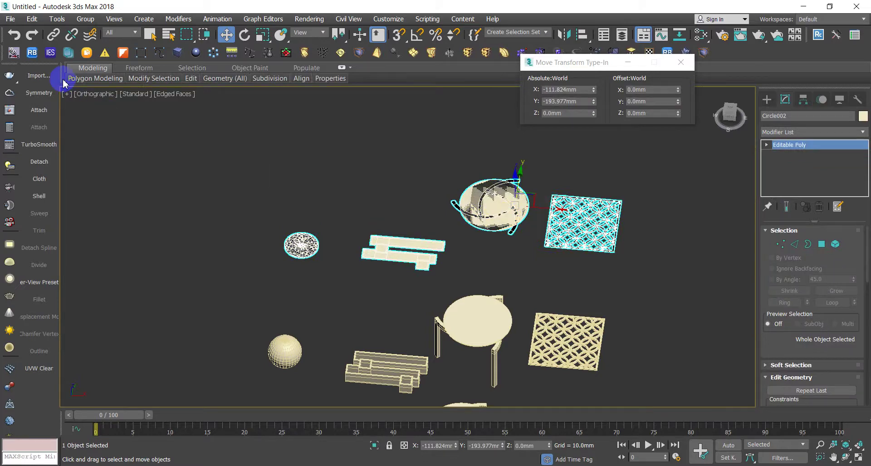
# - Export the selected Circle002 as an AutoCAD DWG named cad2 on the Desktop
pyautogui.click(10, 19)
pyautogui.moveTo(41, 176)
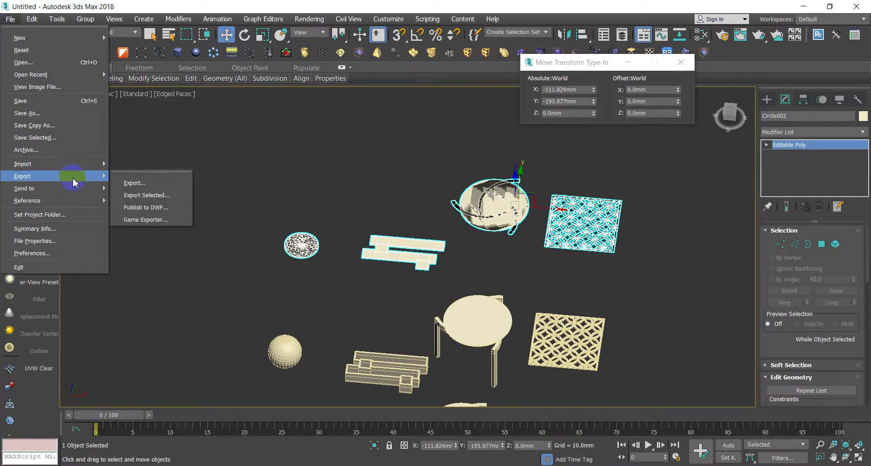
pyautogui.click(136, 195)
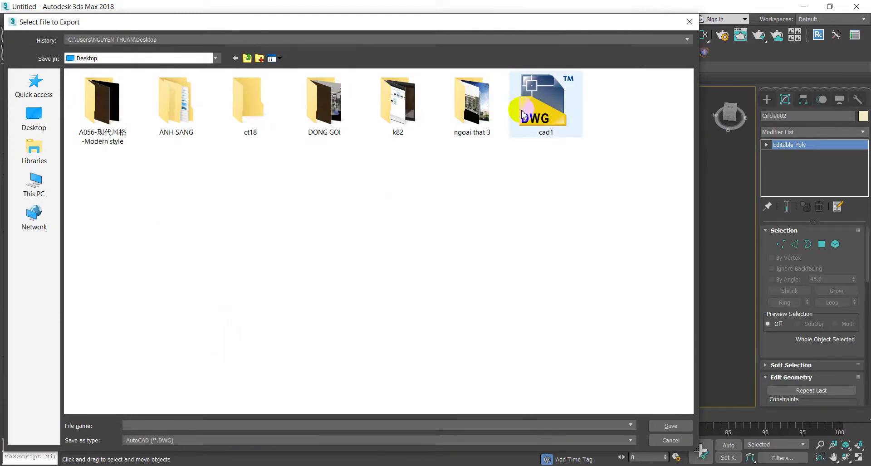
pyautogui.click(524, 113)
pyautogui.click(150, 426)
pyautogui.write('cad')
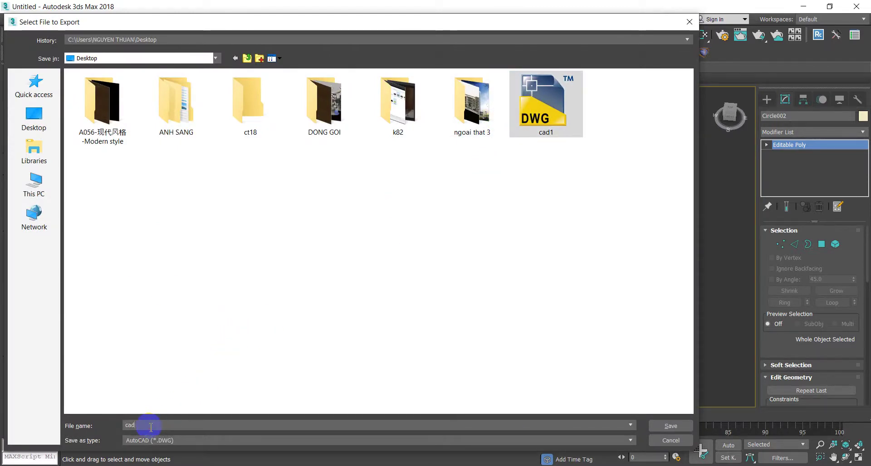
pyautogui.write('2')
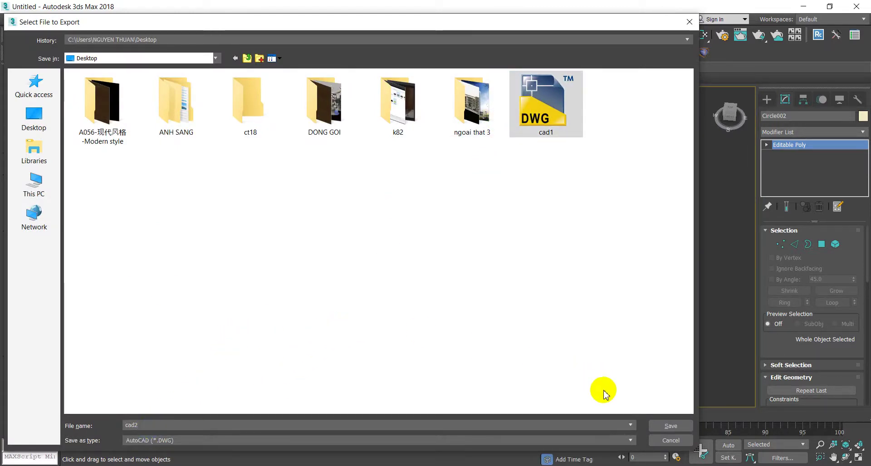
pyautogui.click(669, 425)
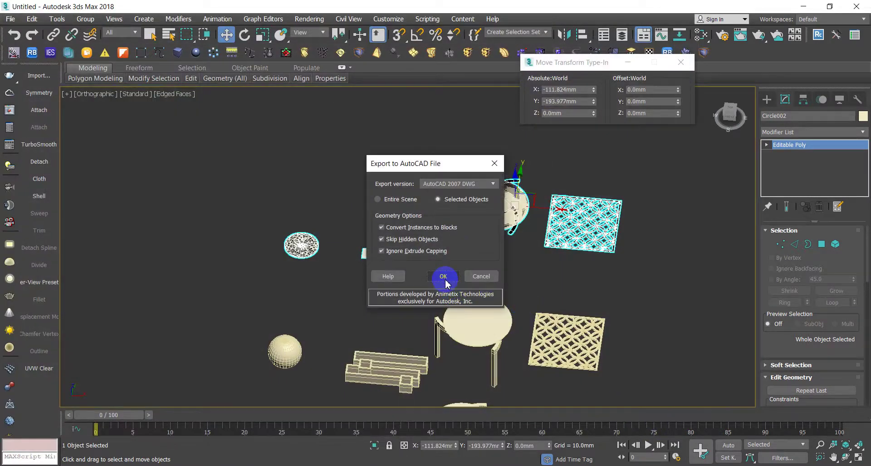
pyautogui.click(443, 277)
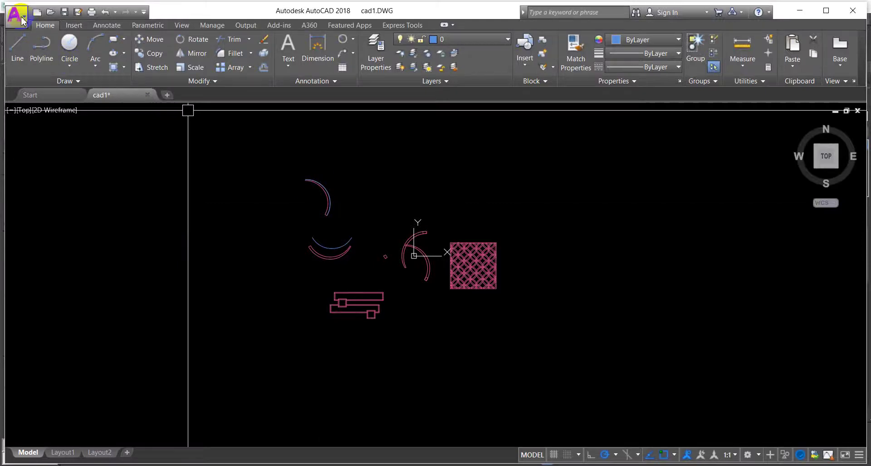
# - Open the exported cad2.dwg drawing in AutoCAD
pyautogui.click(23, 21)
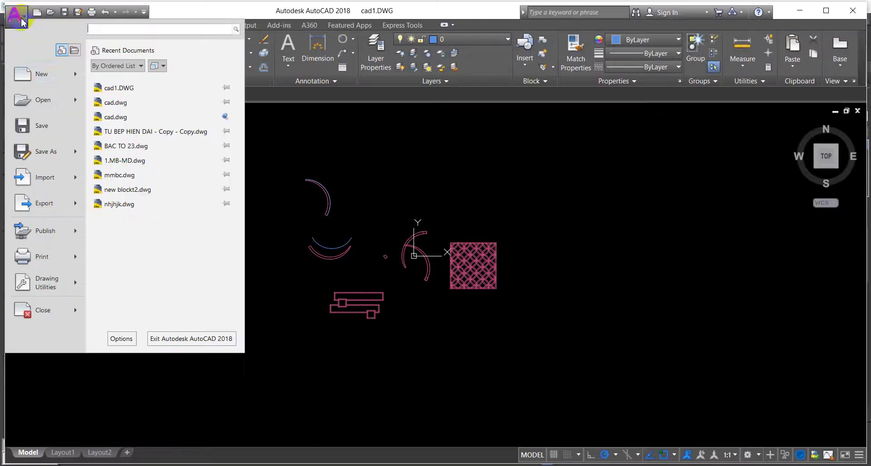
pyautogui.click(44, 101)
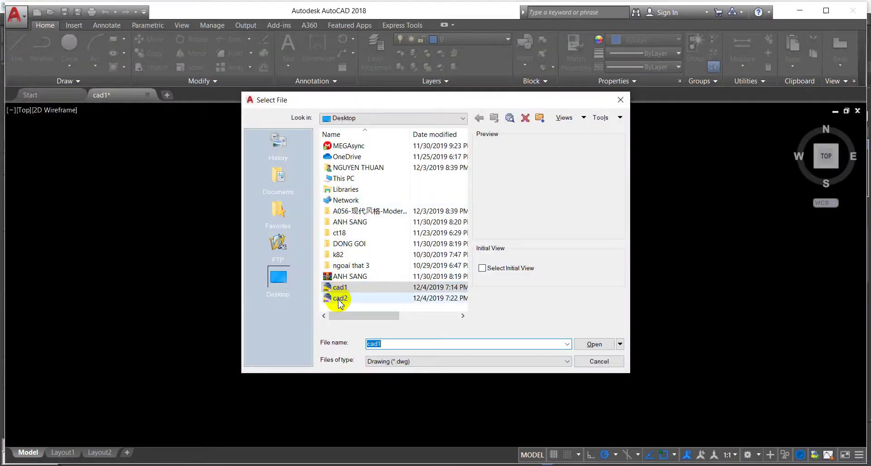
pyautogui.click(340, 299)
pyautogui.click(592, 343)
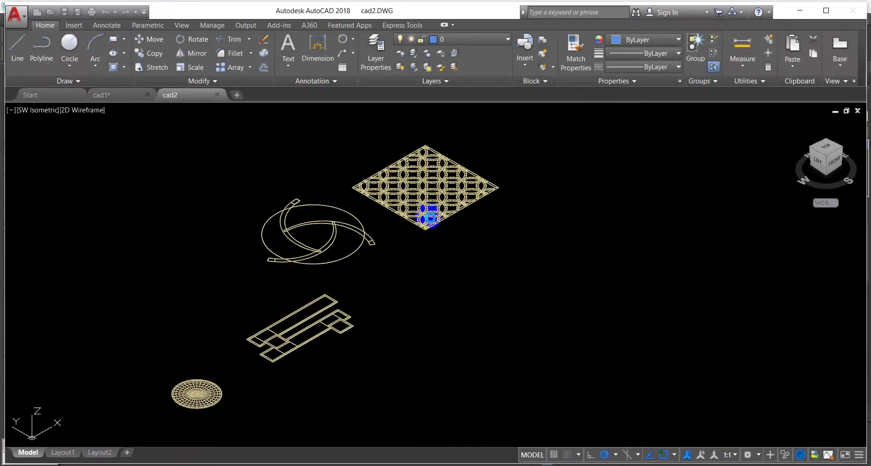
# - Switch to Top view and zoom and pan onto the flattened outlines
pyautogui.click(827, 147)
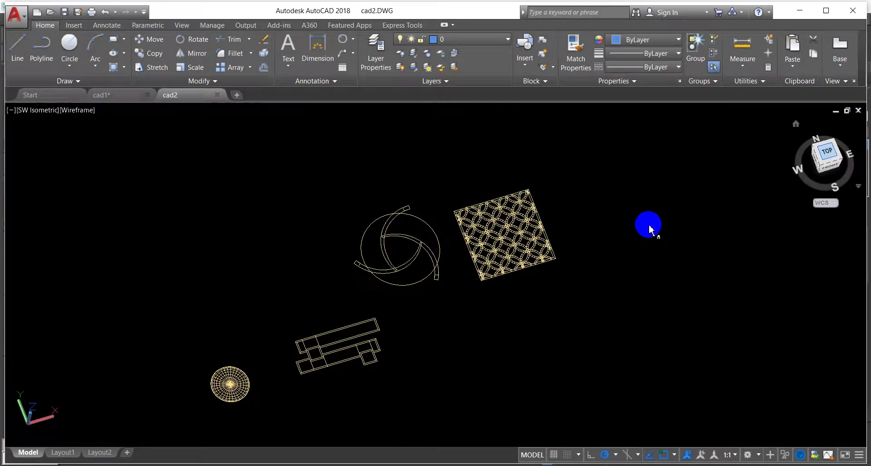
pyautogui.scroll(6, 346, 314)
pyautogui.moveTo(347, 315); pyautogui.dragTo(349, 265, button='middle')
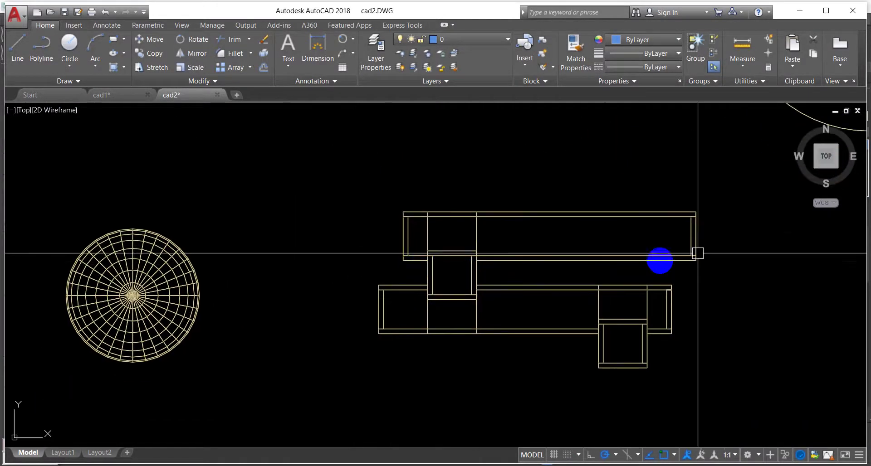